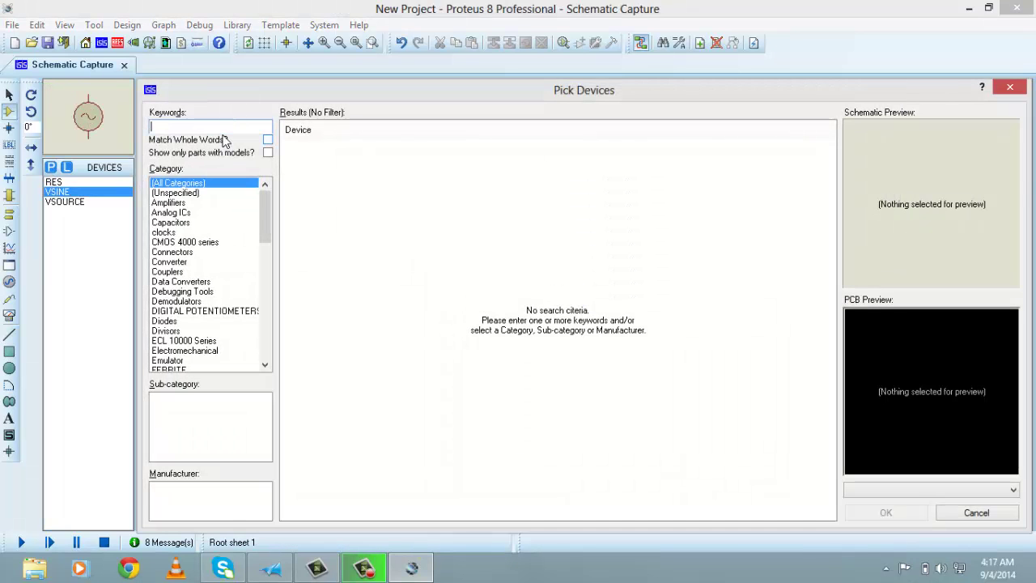
Step: Find the 1N4007 diode in the parts library and add the DIODE library version to the device list
{"action": "type", "text": "diode"}
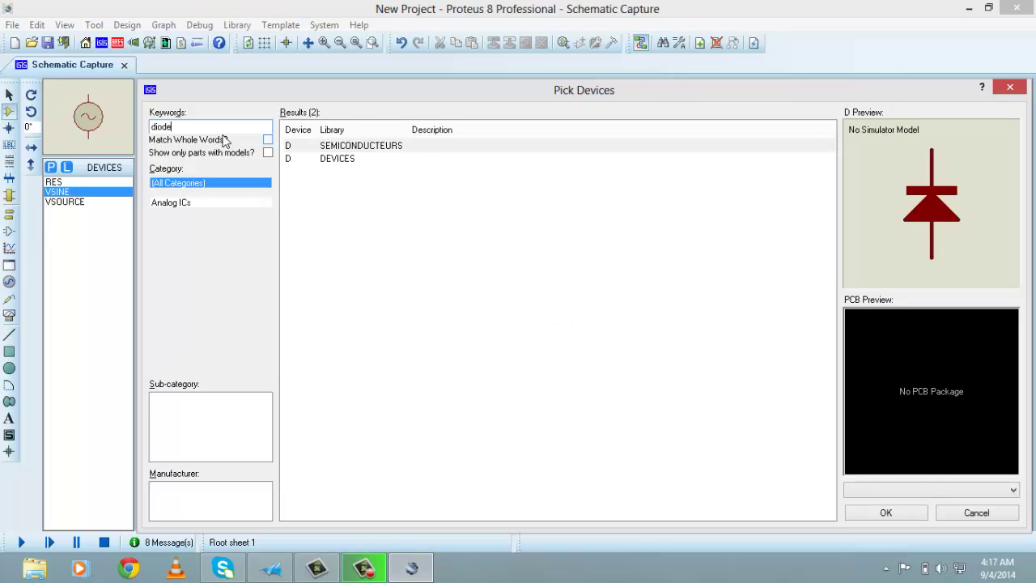
{"action": "key", "text": "BackSpace"}
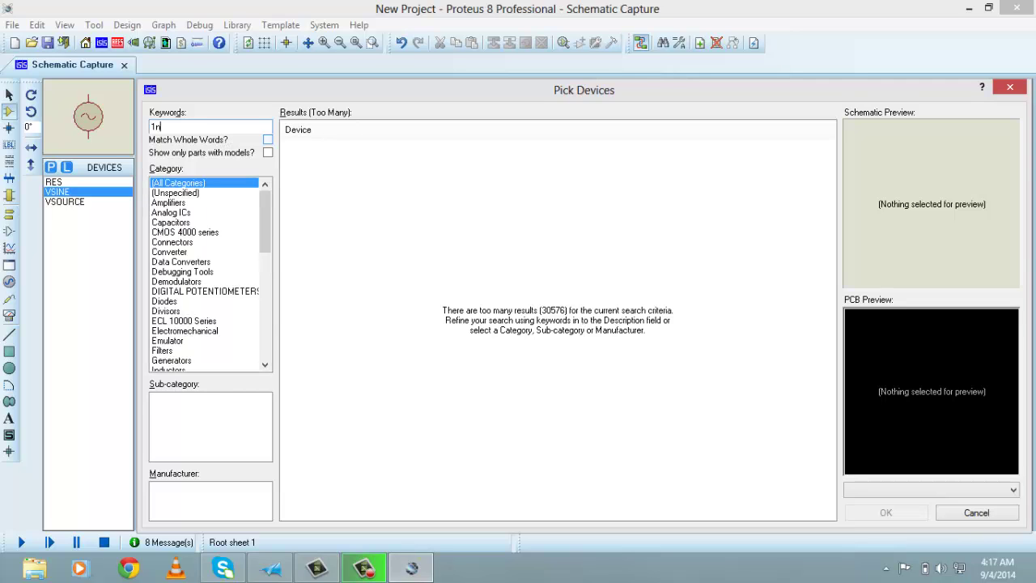
{"action": "type", "text": "007"}
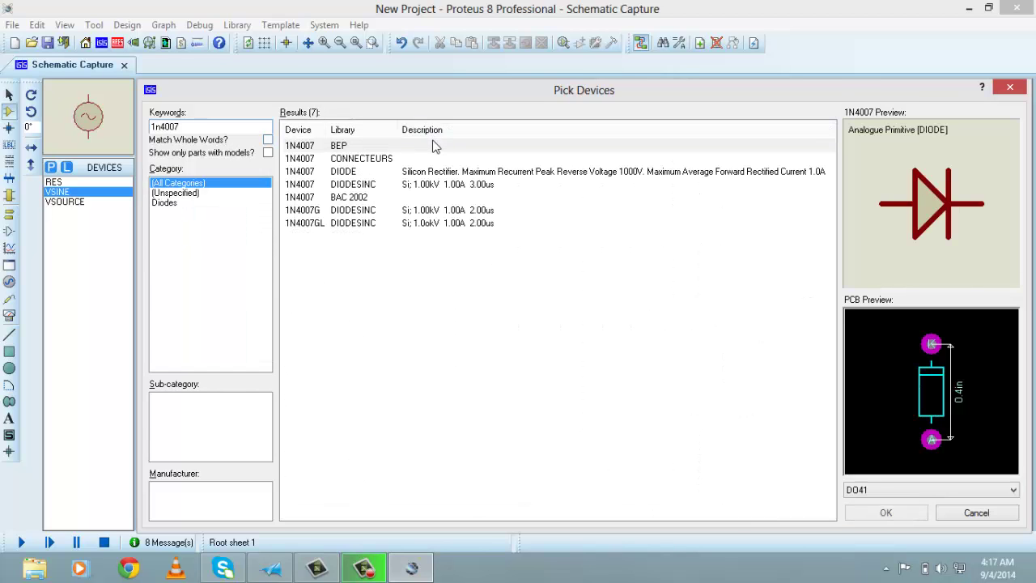
{"action": "left_click", "coordinate": [346, 158]}
{"action": "left_click", "coordinate": [336, 148]}
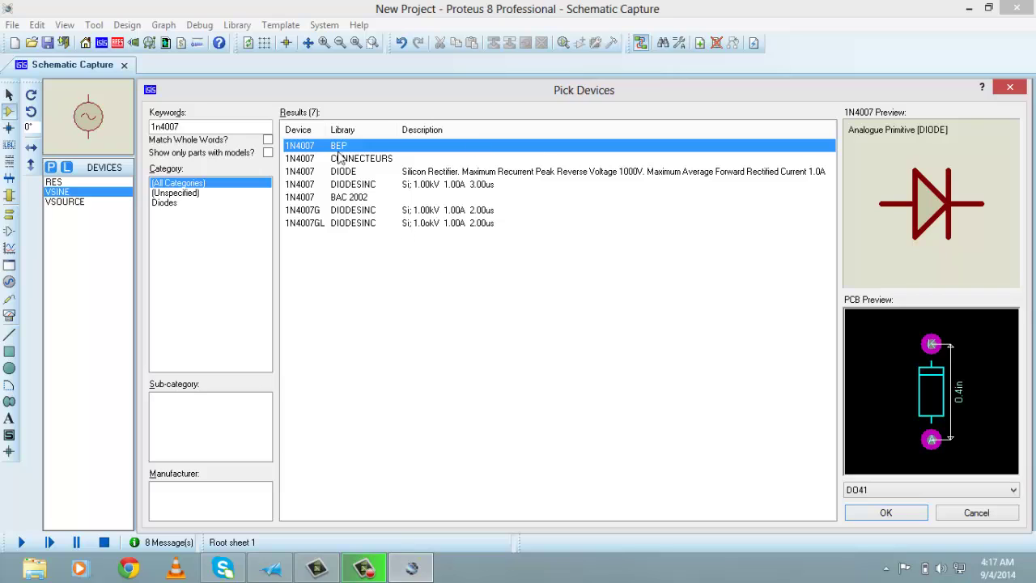
{"action": "left_click", "coordinate": [364, 161]}
{"action": "left_click", "coordinate": [364, 172]}
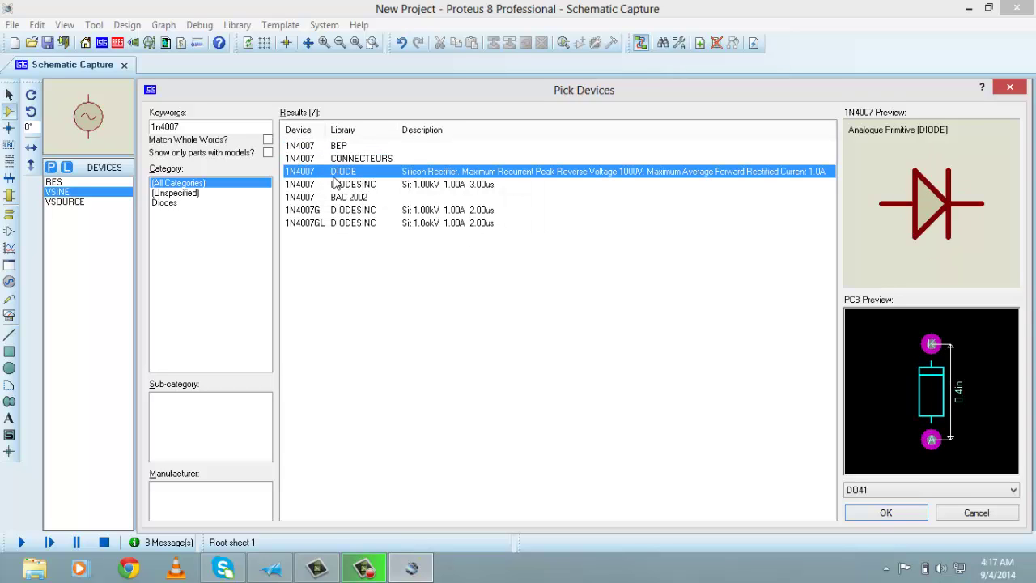
{"action": "double_click", "coordinate": [333, 178]}
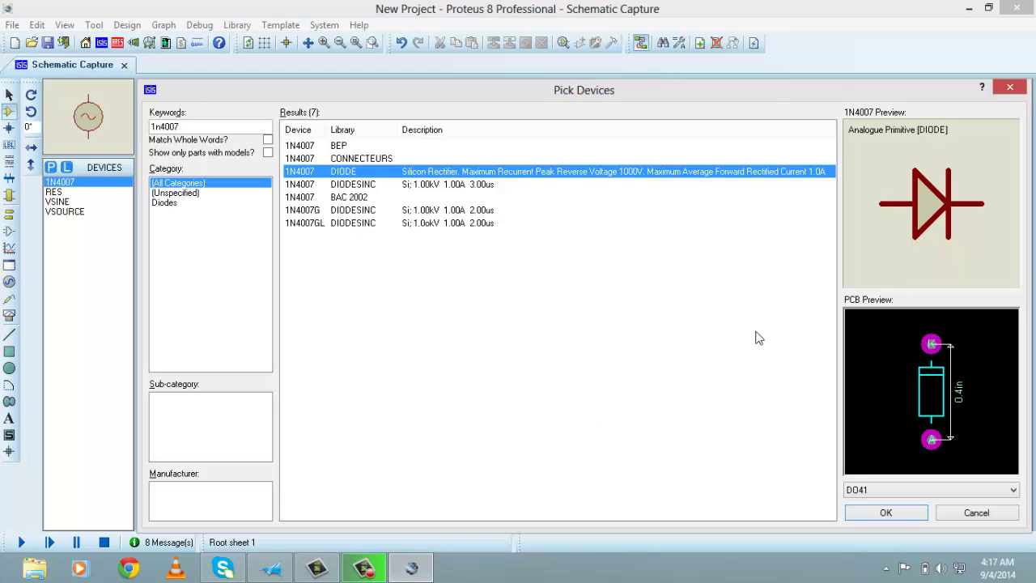
{"action": "left_click", "coordinate": [886, 513]}
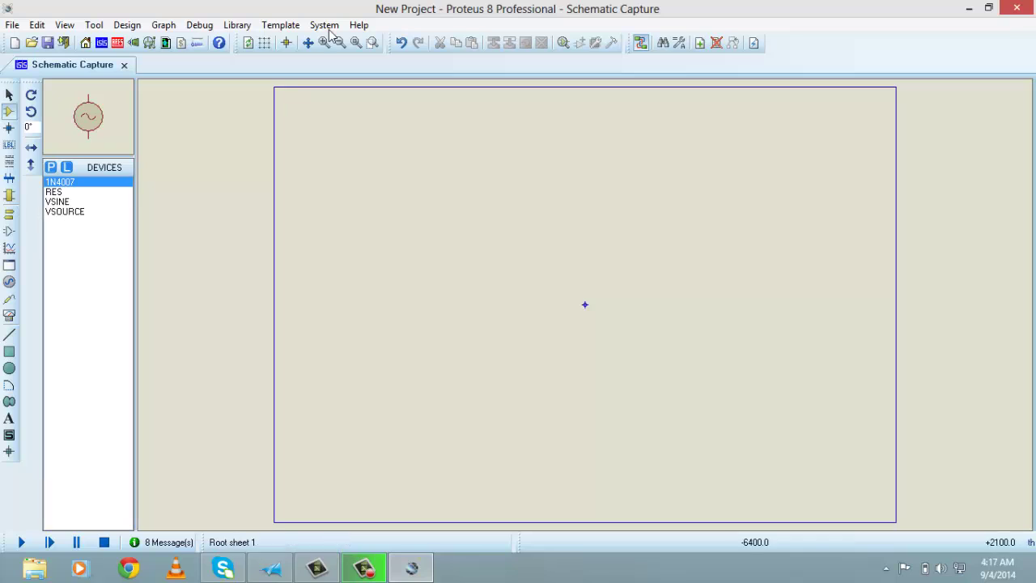
Step: Place a VSOURCE voltage source in the upper-left area of the schematic sheet
{"action": "left_click", "coordinate": [75, 212]}
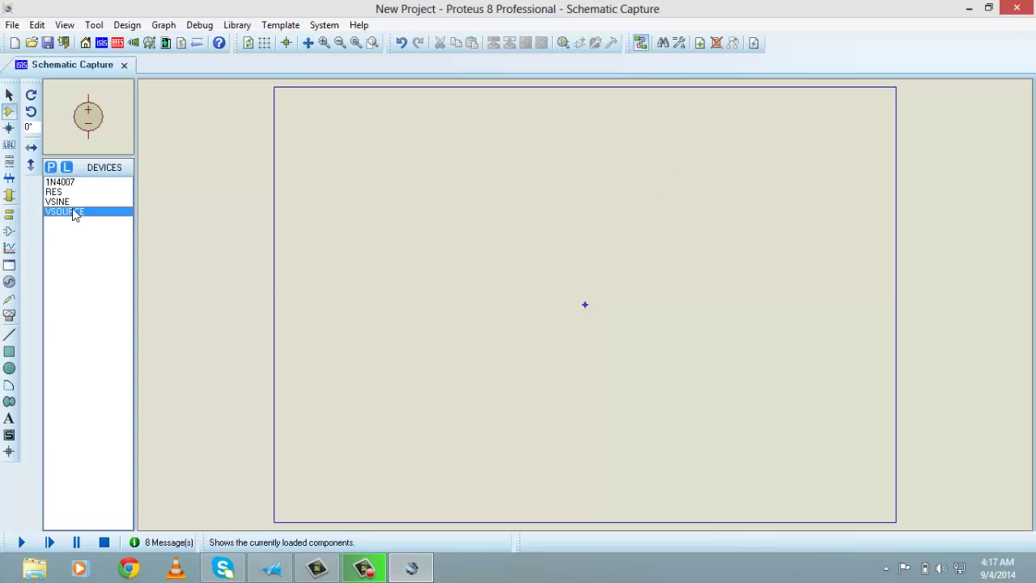
{"action": "scroll", "coordinate": [412, 222], "scroll_direction": "up", "scroll_amount": 2}
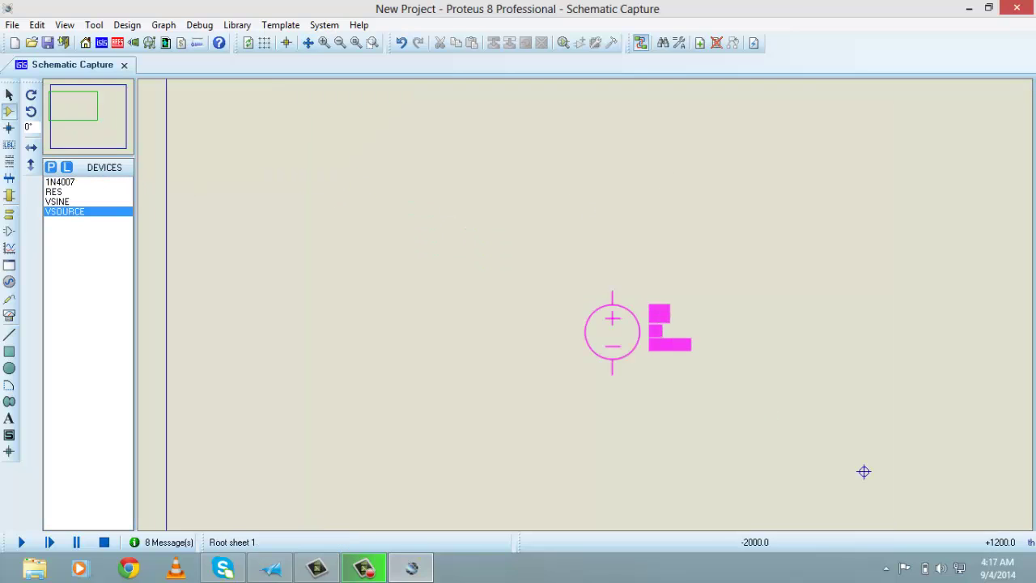
{"action": "left_click", "coordinate": [389, 263]}
Step: Place a 1N4007 diode above and to the right of the source and wire its anode to the source's positive pin
{"action": "left_click", "coordinate": [66, 200]}
{"action": "left_click", "coordinate": [62, 183]}
{"action": "left_click", "coordinate": [71, 191]}
{"action": "left_click", "coordinate": [64, 182]}
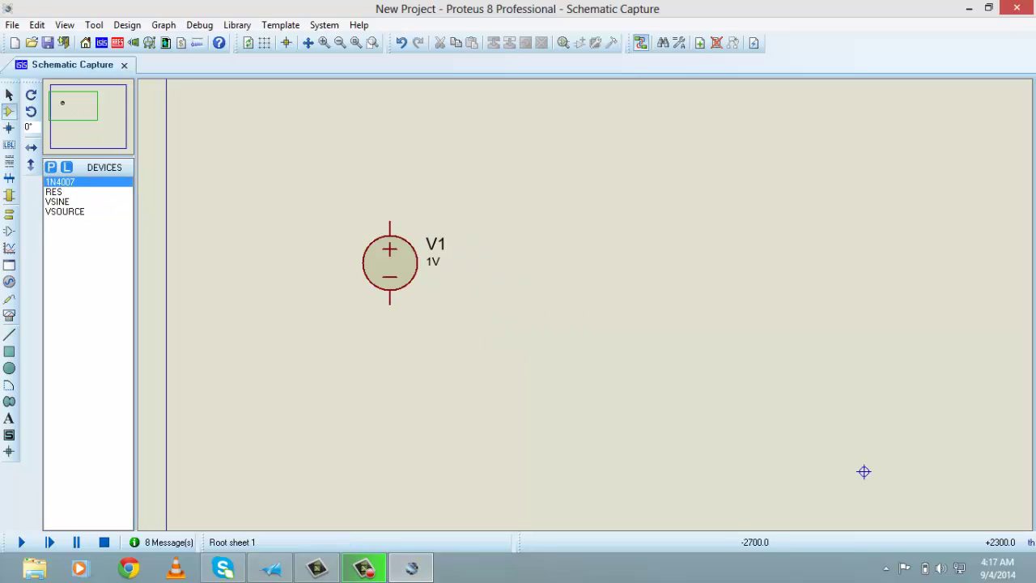
{"action": "left_click", "coordinate": [555, 166]}
{"action": "left_click", "coordinate": [545, 165]}
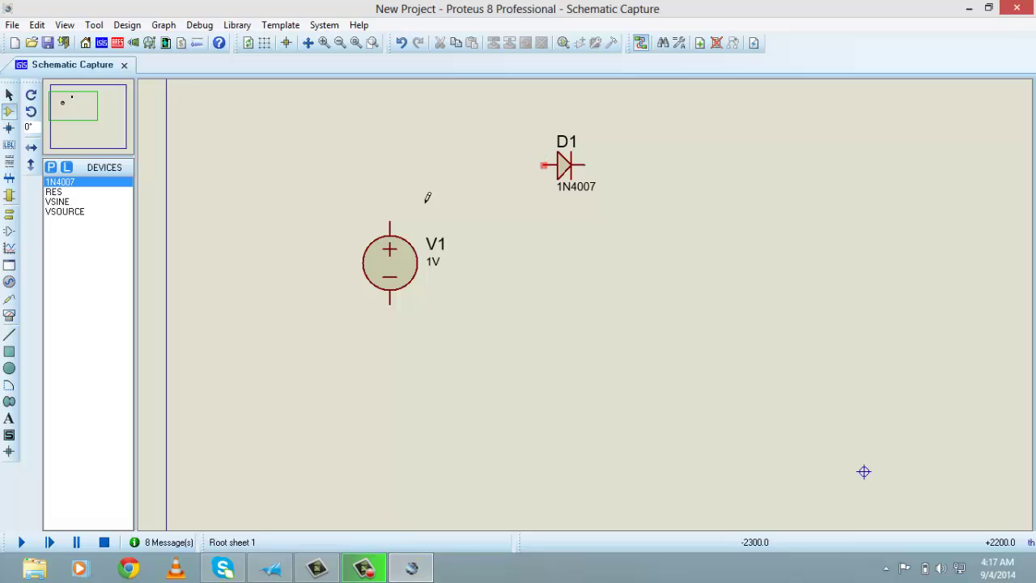
{"action": "left_click", "coordinate": [390, 226]}
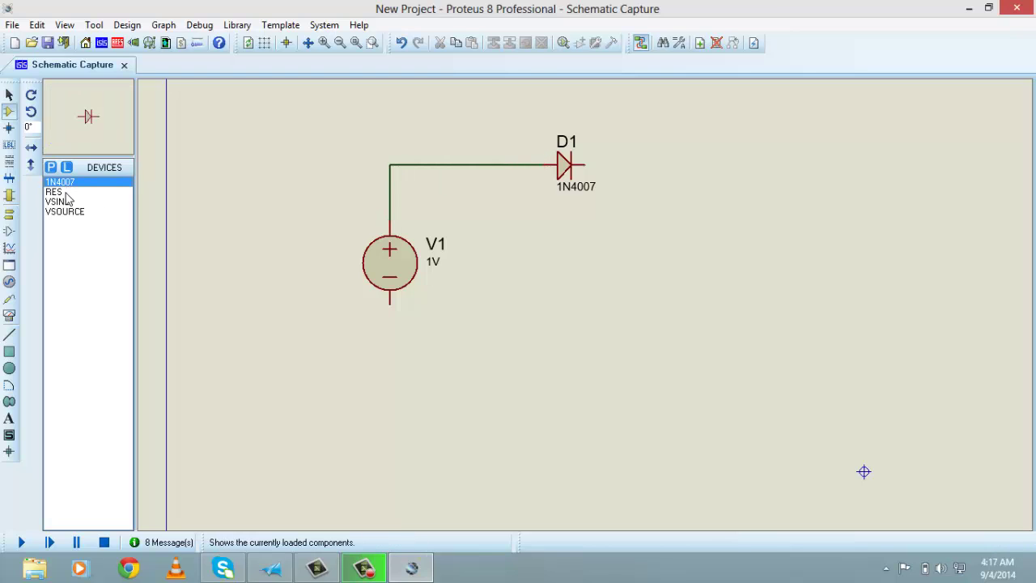
Step: Place a RES resistor rotated 90° and wire it between the diode's cathode and the source's negative pin
{"action": "left_click", "coordinate": [53, 192]}
{"action": "left_click", "coordinate": [31, 111]}
{"action": "left_click", "coordinate": [712, 207]}
{"action": "left_click", "coordinate": [726, 247]}
{"action": "left_click", "coordinate": [584, 165]}
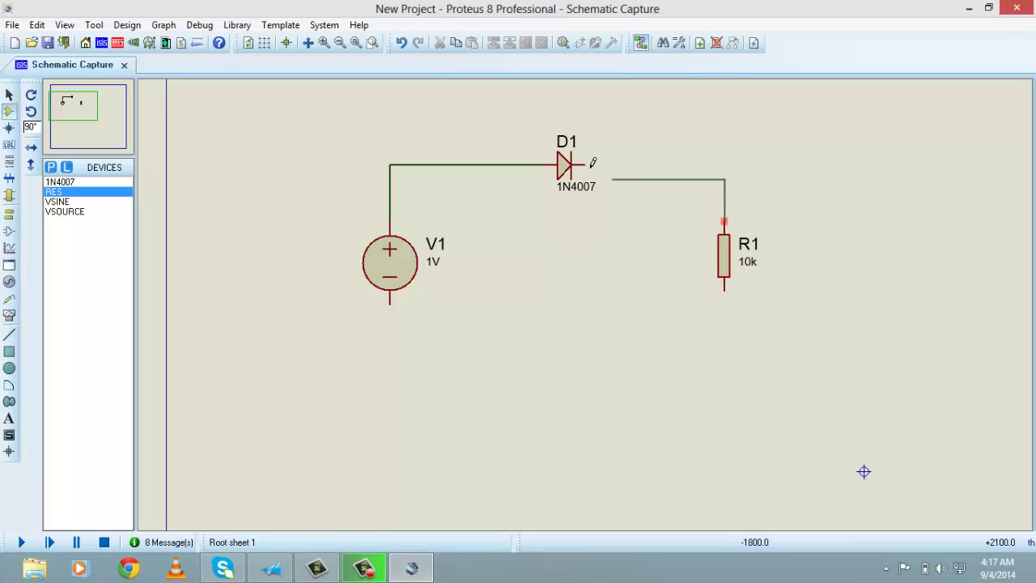
{"action": "left_click", "coordinate": [724, 223]}
{"action": "left_click", "coordinate": [726, 287]}
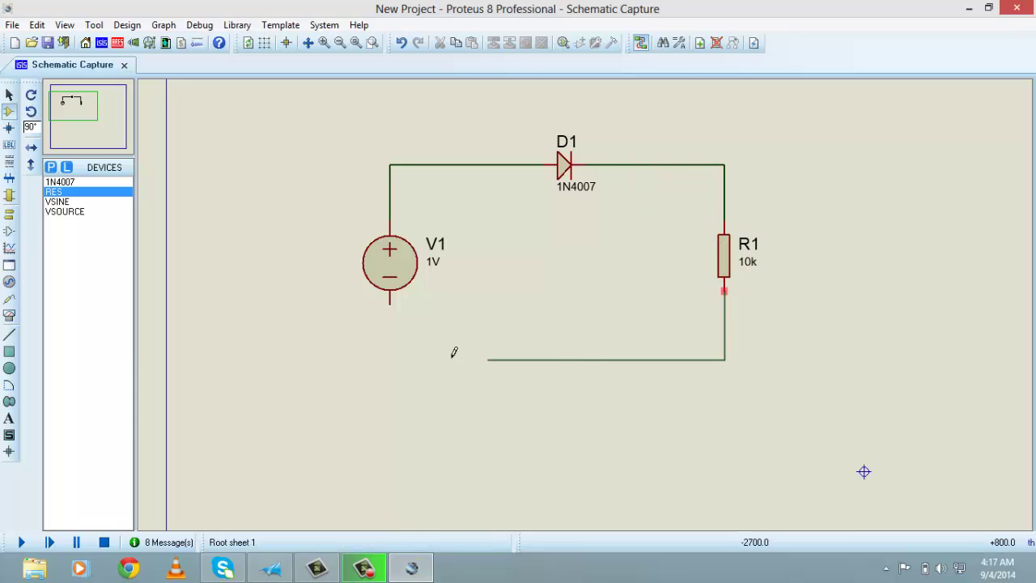
{"action": "left_click", "coordinate": [394, 308]}
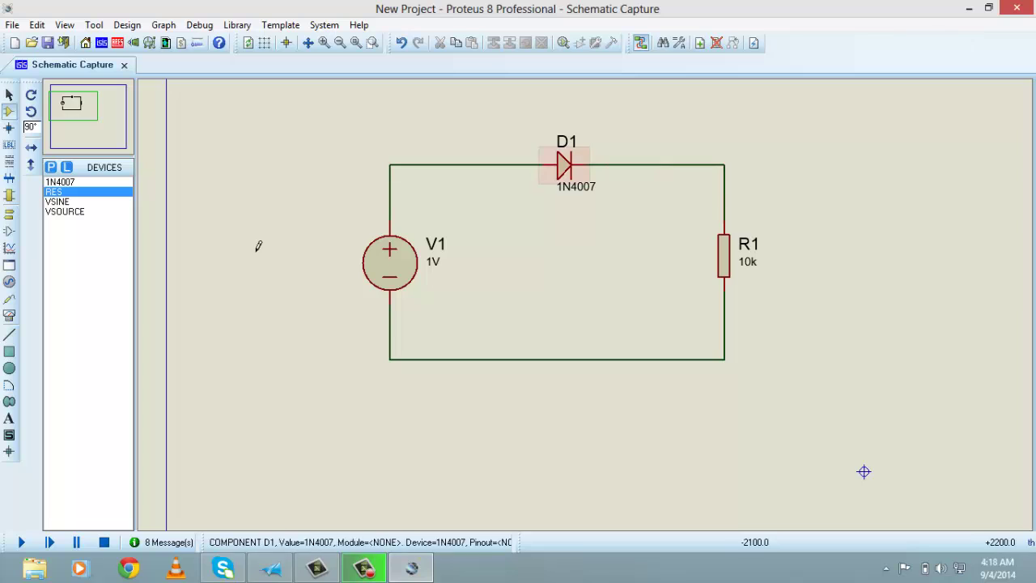
Step: Place a GROUND terminal below the circuit and connect it to the lower wire
{"action": "left_click", "coordinate": [9, 214]}
{"action": "left_click", "coordinate": [74, 231]}
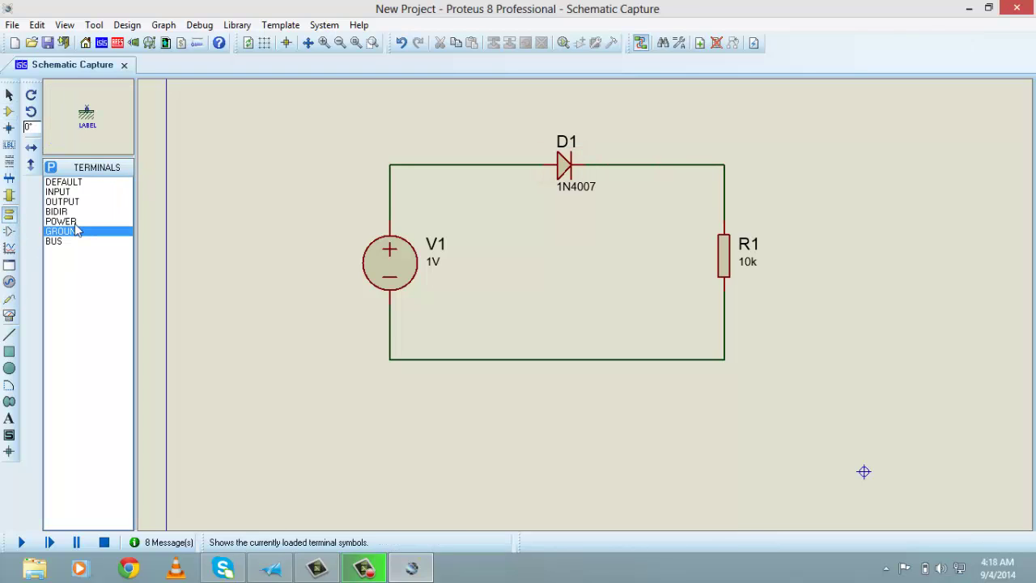
{"action": "left_click", "coordinate": [54, 242]}
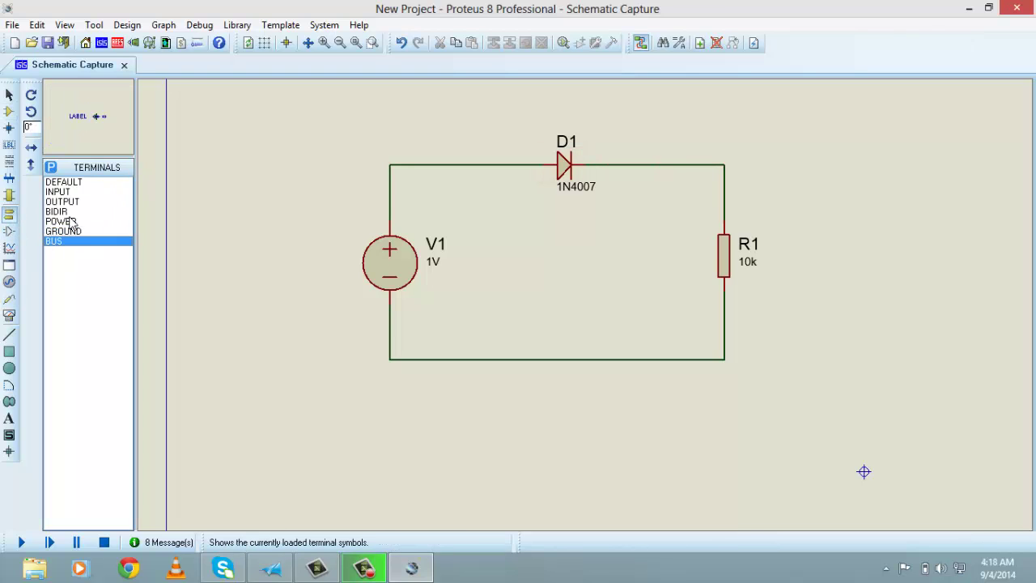
{"action": "left_click", "coordinate": [71, 222]}
{"action": "left_click", "coordinate": [76, 243]}
{"action": "left_click", "coordinate": [69, 233]}
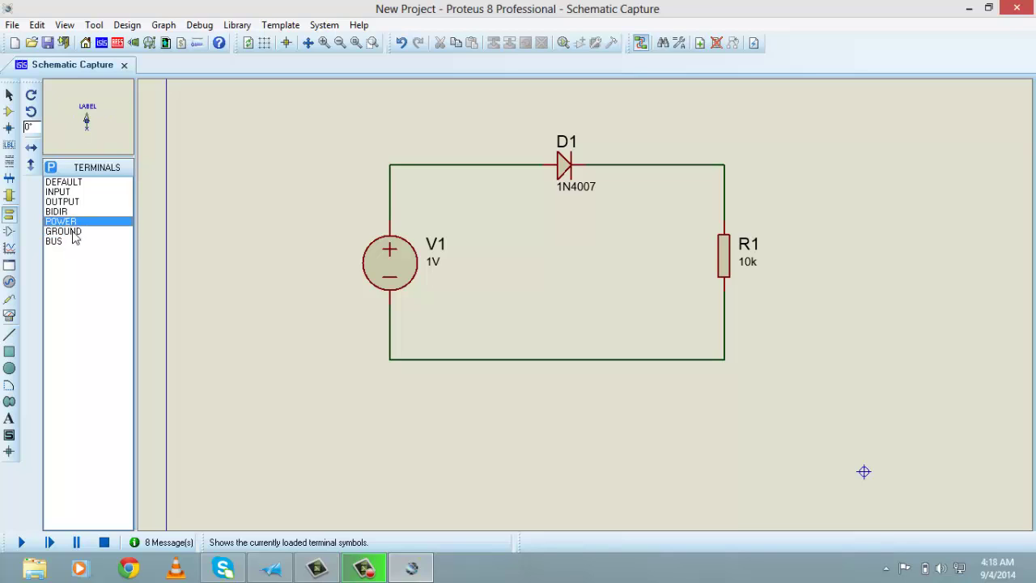
{"action": "left_click", "coordinate": [571, 382]}
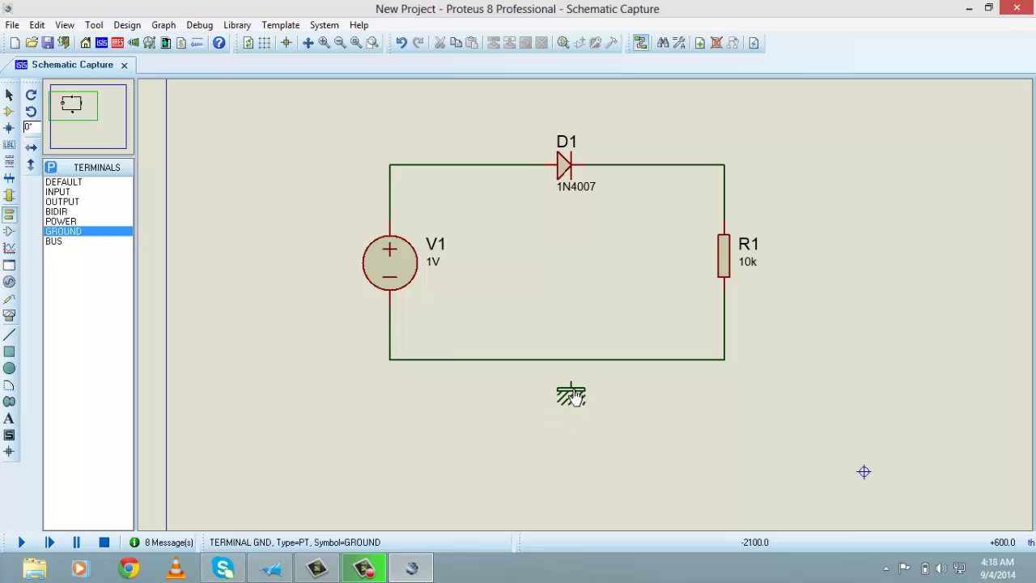
{"action": "left_click", "coordinate": [566, 357]}
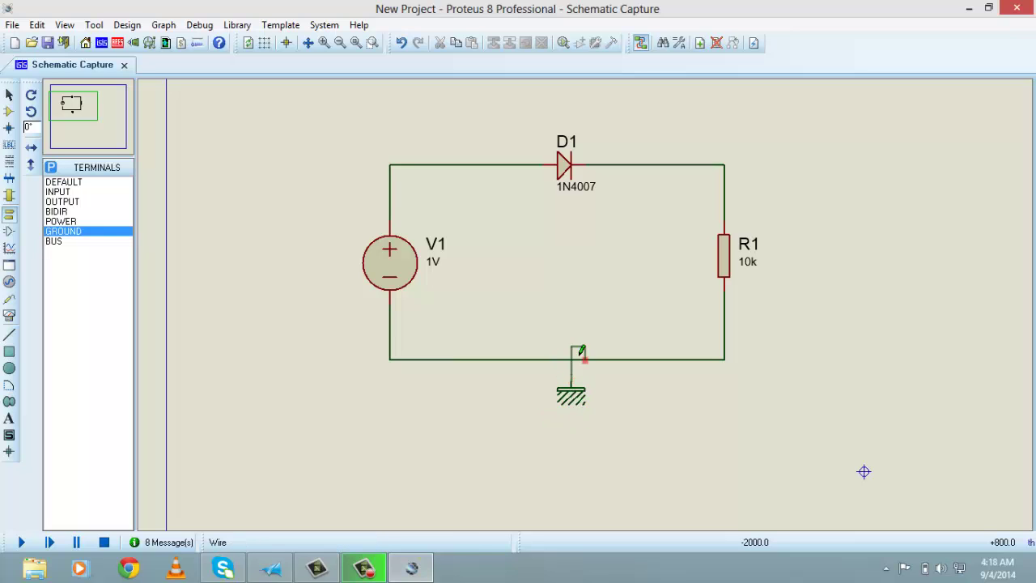
Step: Delete voltage source V1 and place a VSINE sine source in its place
{"action": "right_click", "coordinate": [411, 258]}
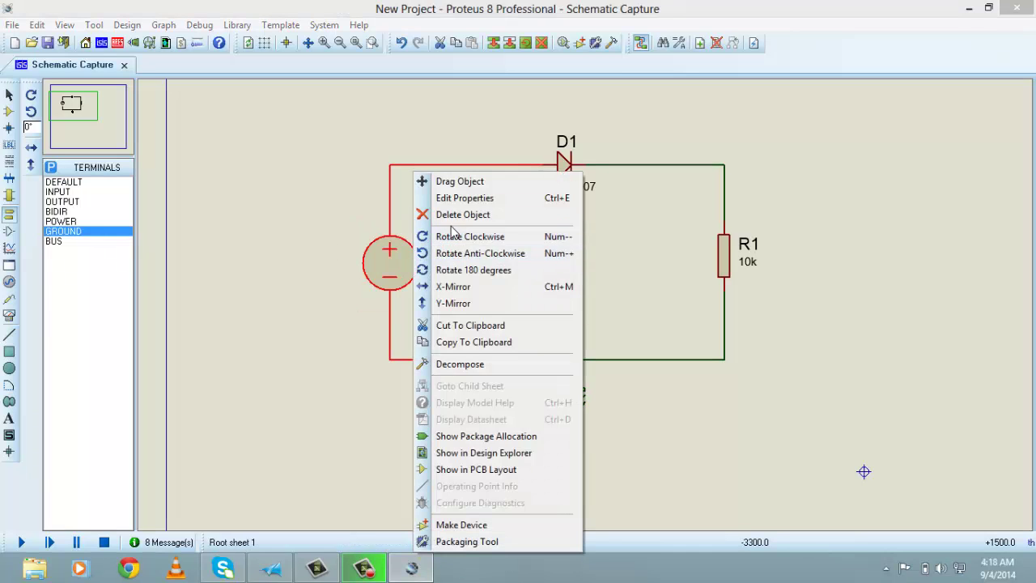
{"action": "left_click", "coordinate": [422, 214]}
{"action": "left_click", "coordinate": [10, 112]}
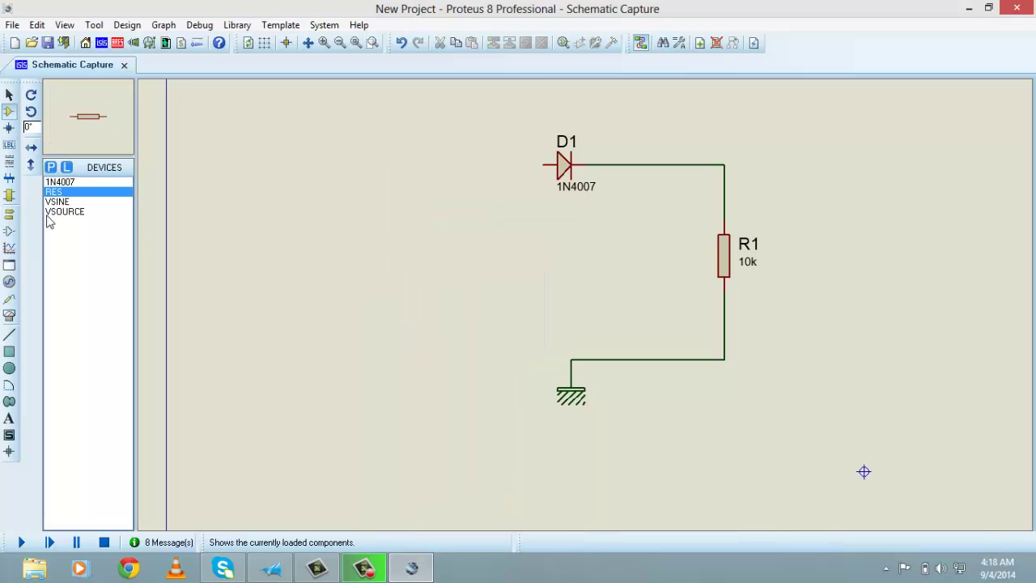
{"action": "left_click", "coordinate": [65, 211]}
{"action": "left_click", "coordinate": [57, 201]}
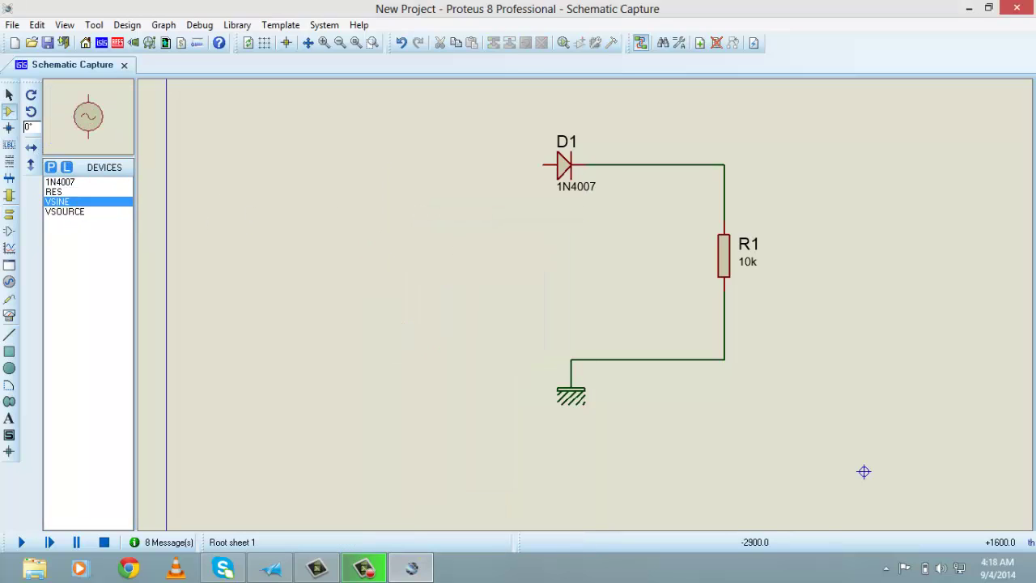
{"action": "left_click", "coordinate": [545, 272]}
{"action": "left_click", "coordinate": [390, 290]}
Step: Wire the sine source's upper pin to the diode's anode and its lower pin to the ground node
{"action": "left_click", "coordinate": [390, 243]}
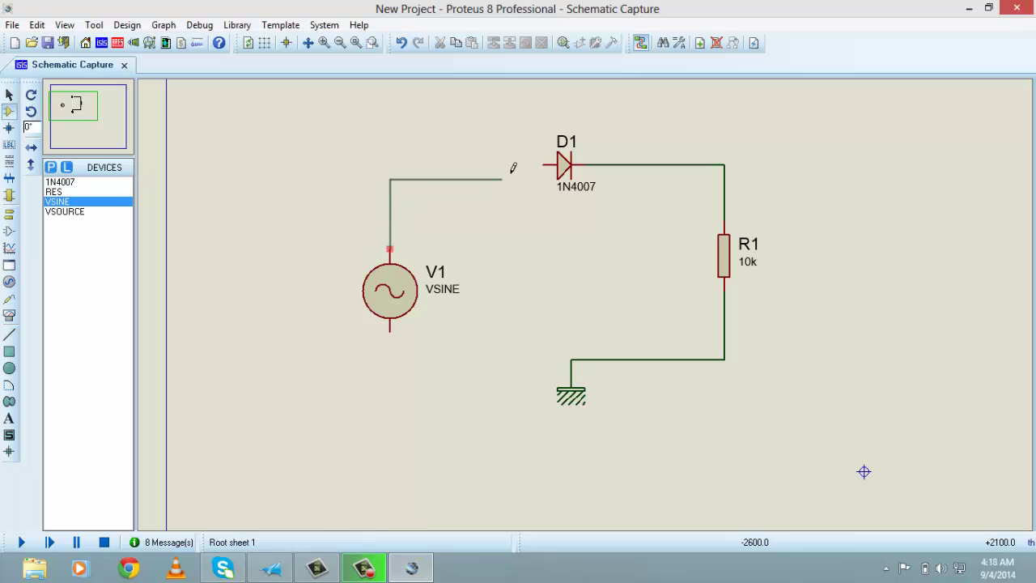
{"action": "left_click", "coordinate": [544, 164]}
{"action": "left_click", "coordinate": [390, 330]}
{"action": "left_click", "coordinate": [572, 358]}
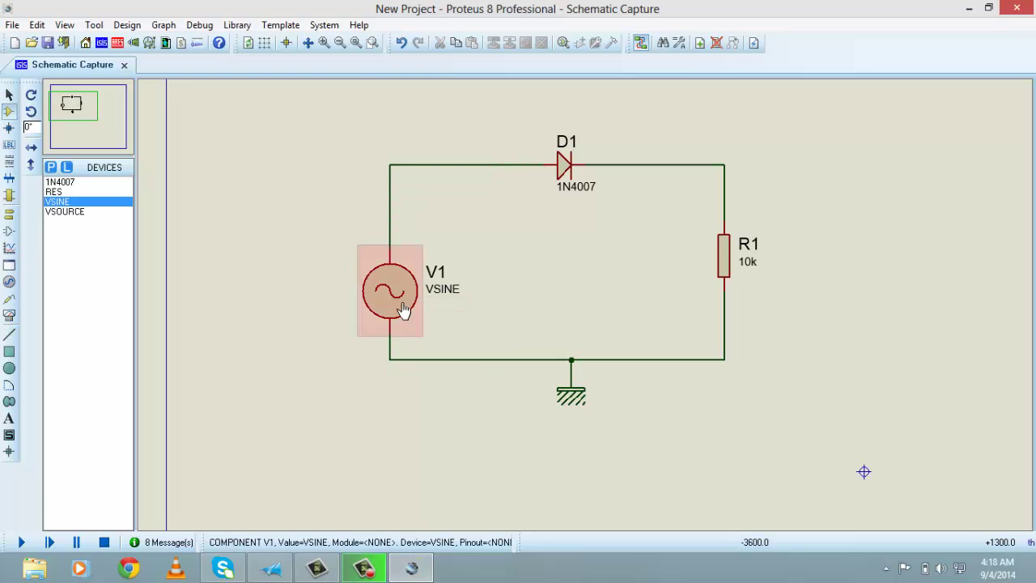
Step: Move the sine source up, and shift it with its wires to the right, closer to the diode
{"action": "left_click_drag", "start_coordinate": [398, 301], "coordinate": [392, 278]}
{"action": "left_click", "coordinate": [361, 277]}
{"action": "left_click_drag", "start_coordinate": [348, 151], "coordinate": [460, 415]}
{"action": "left_click_drag", "start_coordinate": [402, 266], "coordinate": [449, 292]}
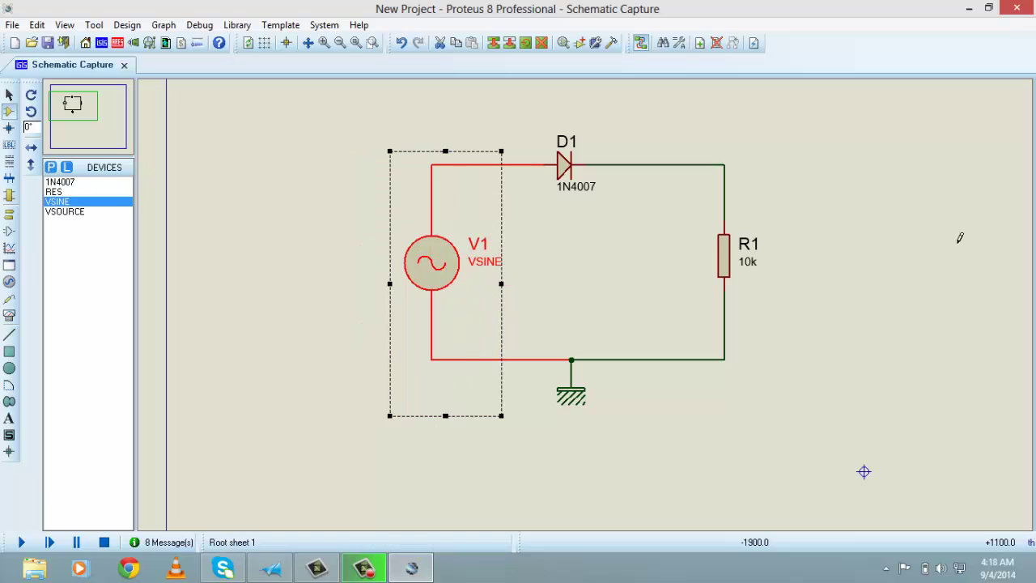
{"action": "left_click", "coordinate": [919, 235]}
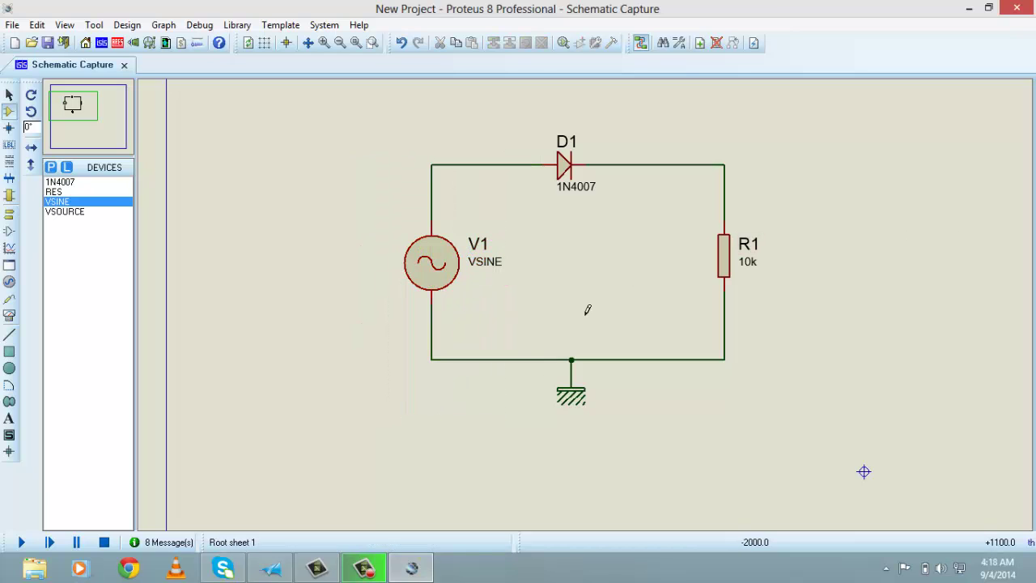
Step: Set sine source V1's amplitude to 120 and its frequency to 50
{"action": "double_click", "coordinate": [432, 261]}
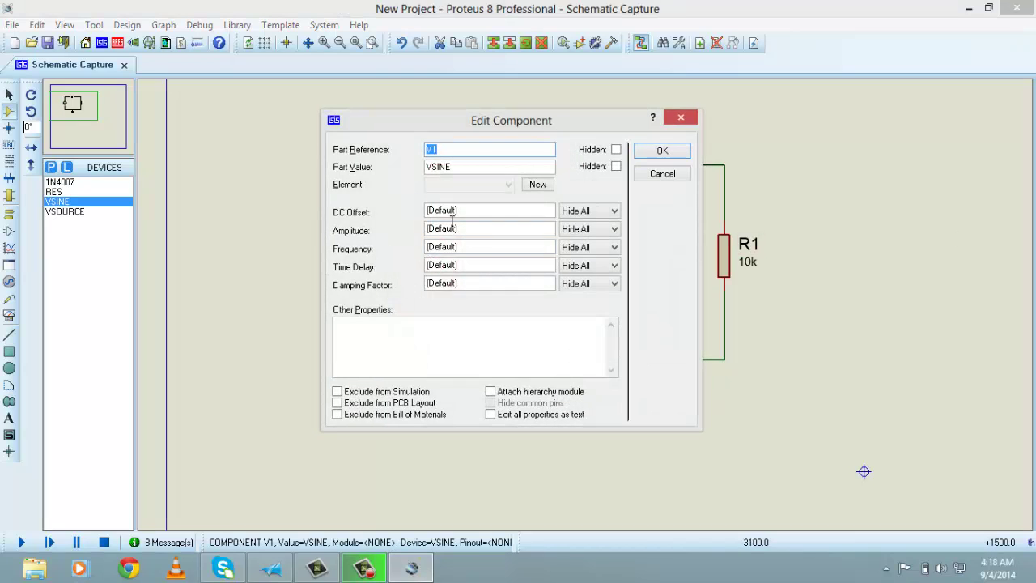
{"action": "left_click", "coordinate": [664, 175]}
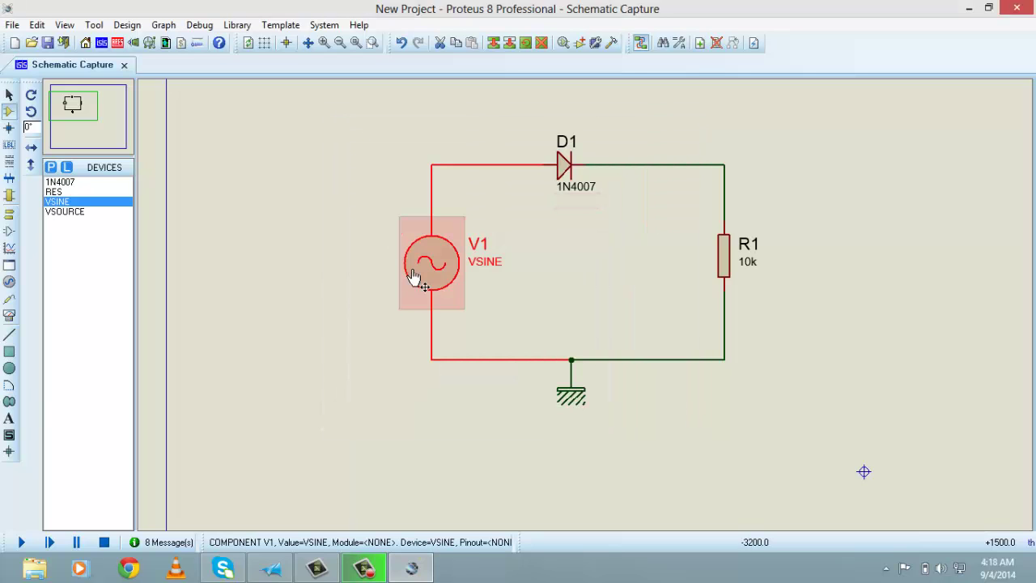
{"action": "double_click", "coordinate": [413, 277]}
{"action": "left_click_drag", "start_coordinate": [620, 91], "coordinate": [782, 143]}
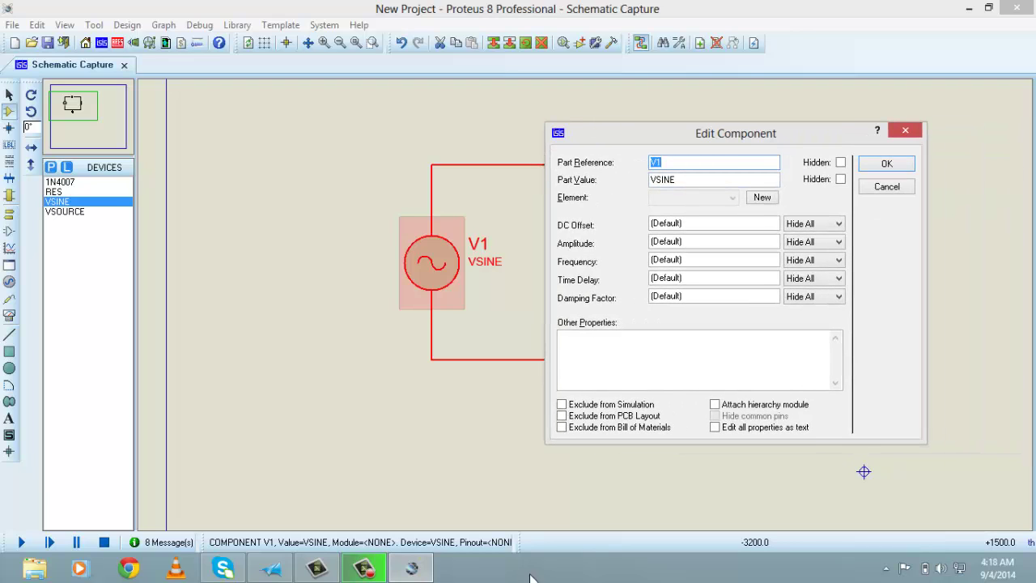
{"action": "left_click", "coordinate": [672, 240]}
{"action": "key", "text": "BackSpace"}
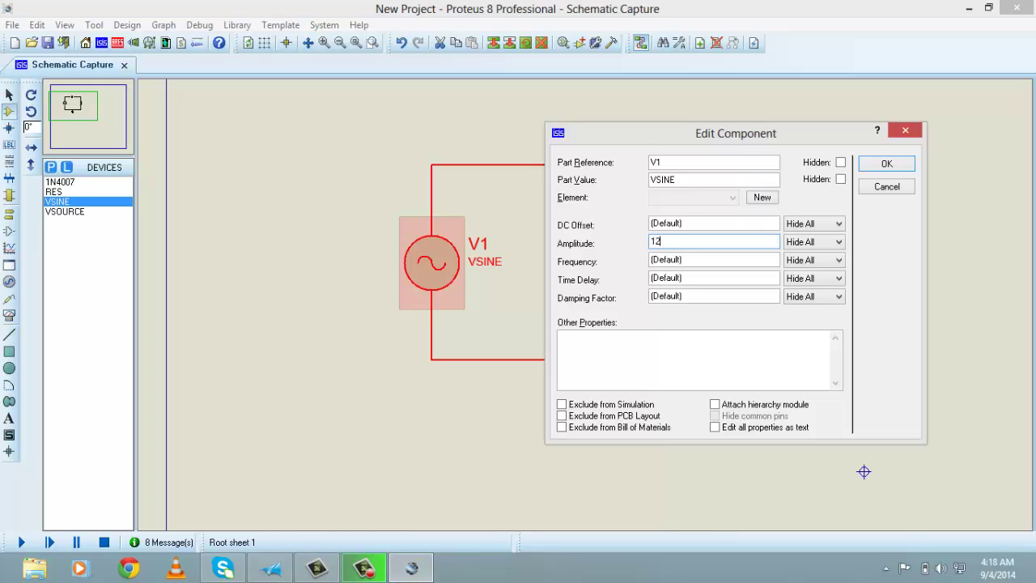
{"action": "double_click", "coordinate": [676, 263]}
{"action": "key", "text": "BackSpace"}
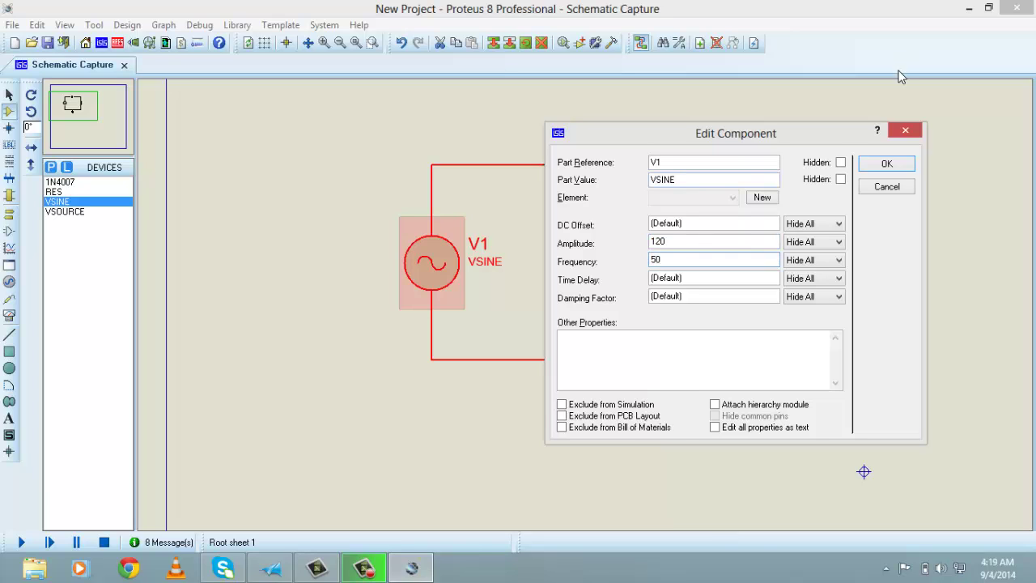
{"action": "left_click", "coordinate": [887, 163]}
{"action": "left_click", "coordinate": [553, 283]}
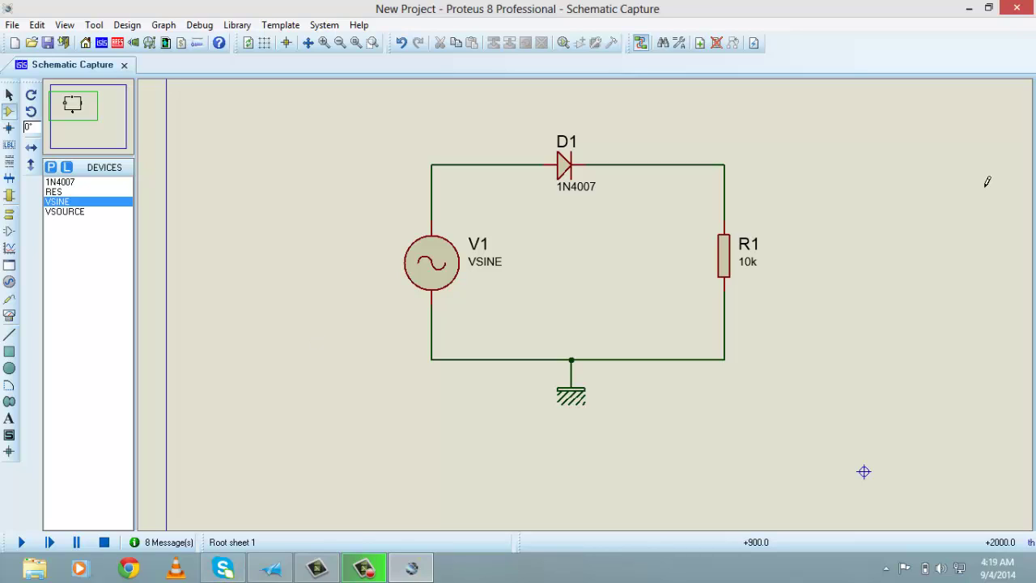
Step: Set resistor R1's resistance to 12k
{"action": "left_click", "coordinate": [727, 253]}
{"action": "left_click", "coordinate": [727, 253]}
{"action": "left_click", "coordinate": [455, 181]}
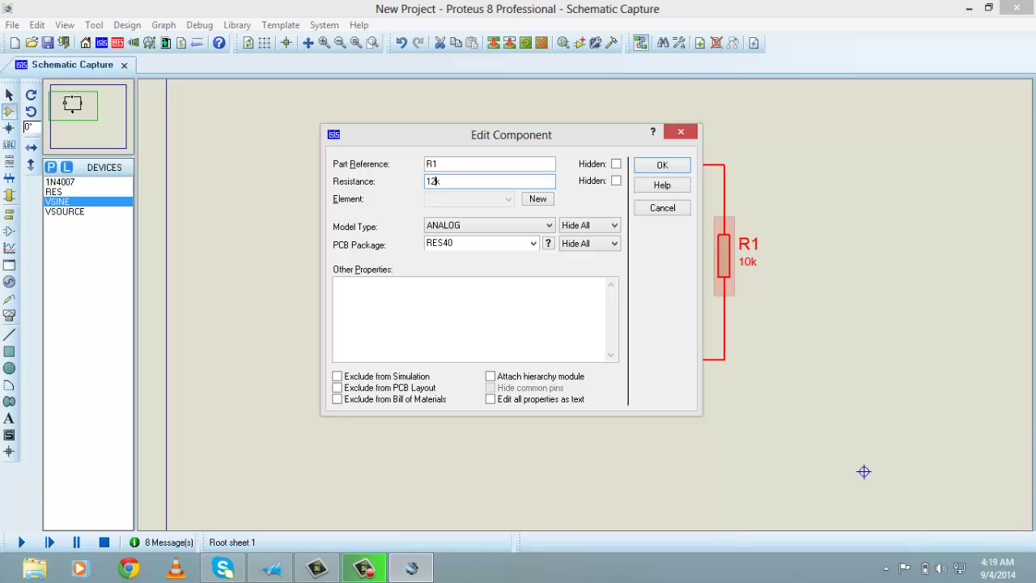
{"action": "left_click", "coordinate": [663, 165]}
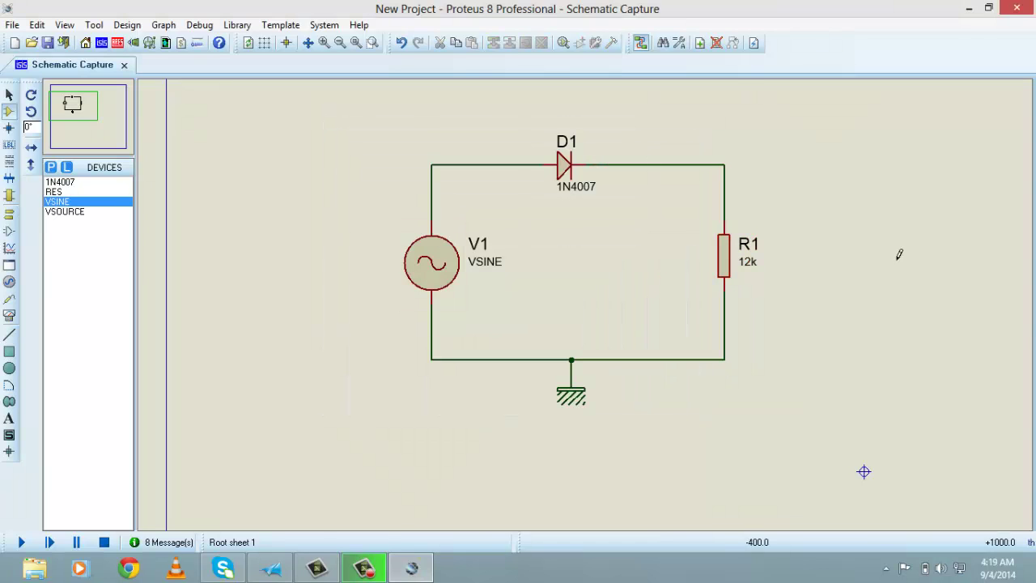
{"action": "left_click", "coordinate": [77, 109]}
{"action": "scroll", "coordinate": [79, 101], "scroll_direction": "down", "scroll_amount": 1}
{"action": "scroll", "coordinate": [79, 101], "scroll_direction": "up", "scroll_amount": 1}
{"action": "scroll", "coordinate": [80, 102], "scroll_direction": "down", "scroll_amount": 1}
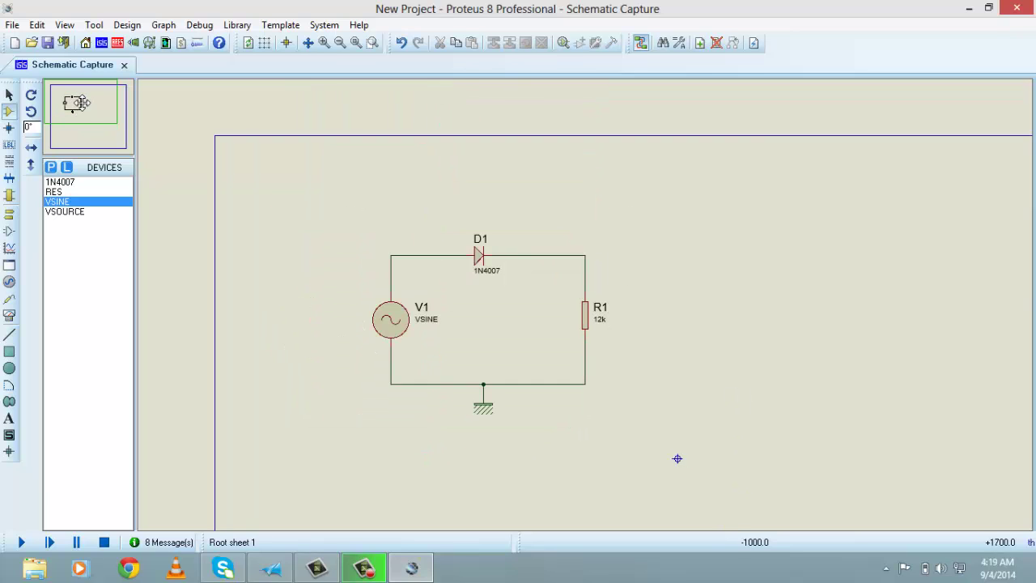
{"action": "left_click_drag", "start_coordinate": [87, 104], "coordinate": [90, 110]}
{"action": "scroll", "coordinate": [72, 103], "scroll_direction": "up", "scroll_amount": 1}
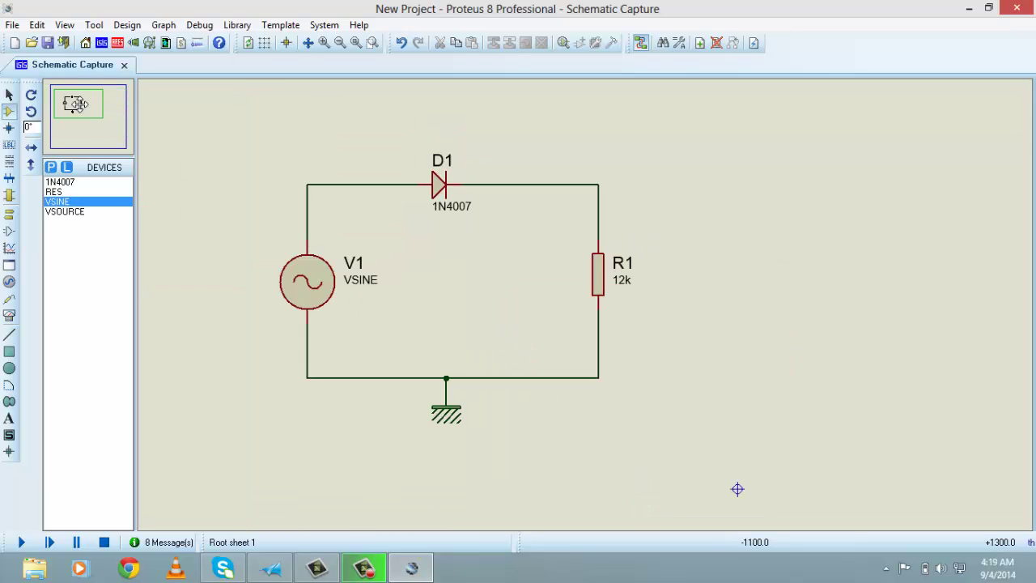
Step: Select the whole rectifier circuit as a block and move it down and to the right, toward the middle of the sheet
{"action": "scroll", "coordinate": [79, 105], "scroll_direction": "down", "scroll_amount": 2}
{"action": "left_click", "coordinate": [94, 113]}
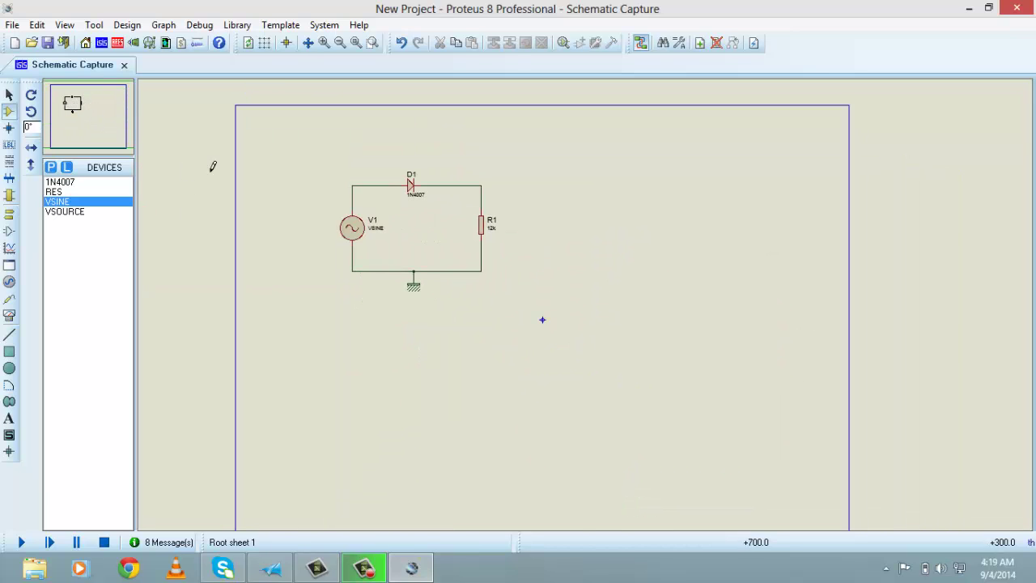
{"action": "left_click_drag", "start_coordinate": [548, 153], "coordinate": [266, 345]}
{"action": "left_click_drag", "start_coordinate": [377, 276], "coordinate": [517, 324]}
{"action": "scroll", "coordinate": [516, 324], "scroll_direction": "up", "scroll_amount": 1}
{"action": "left_click", "coordinate": [315, 258]}
Step: Place an oscilloscope to the right of R1 and wire its channel A to the node between the diode and R1
{"action": "left_click", "coordinate": [81, 117]}
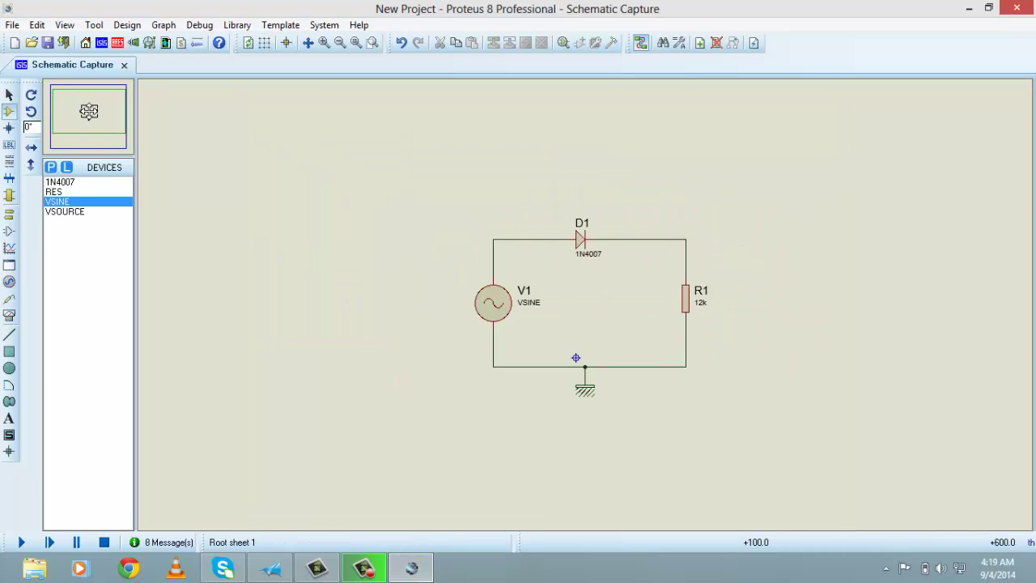
{"action": "scroll", "coordinate": [92, 112], "scroll_direction": "up", "scroll_amount": 1}
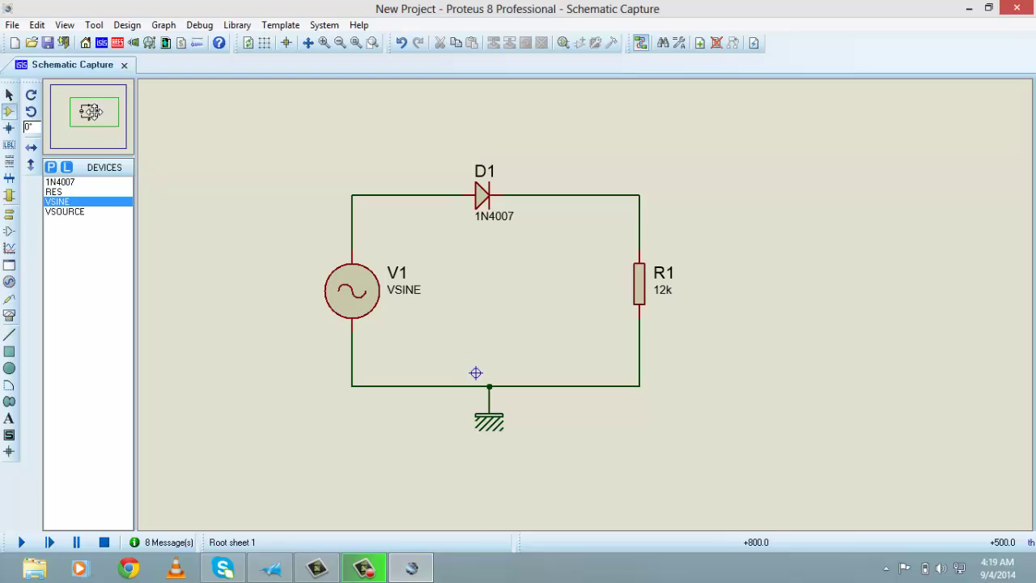
{"action": "mouse_move", "coordinate": [94, 112]}
{"action": "left_mouse_down"}
{"action": "mouse_move", "coordinate": [121, 118]}
{"action": "mouse_move", "coordinate": [55, 94]}
{"action": "mouse_move", "coordinate": [84, 117]}
{"action": "mouse_move", "coordinate": [106, 117]}
{"action": "left_mouse_up"}
{"action": "scroll", "coordinate": [104, 111], "scroll_direction": "down", "scroll_amount": 1}
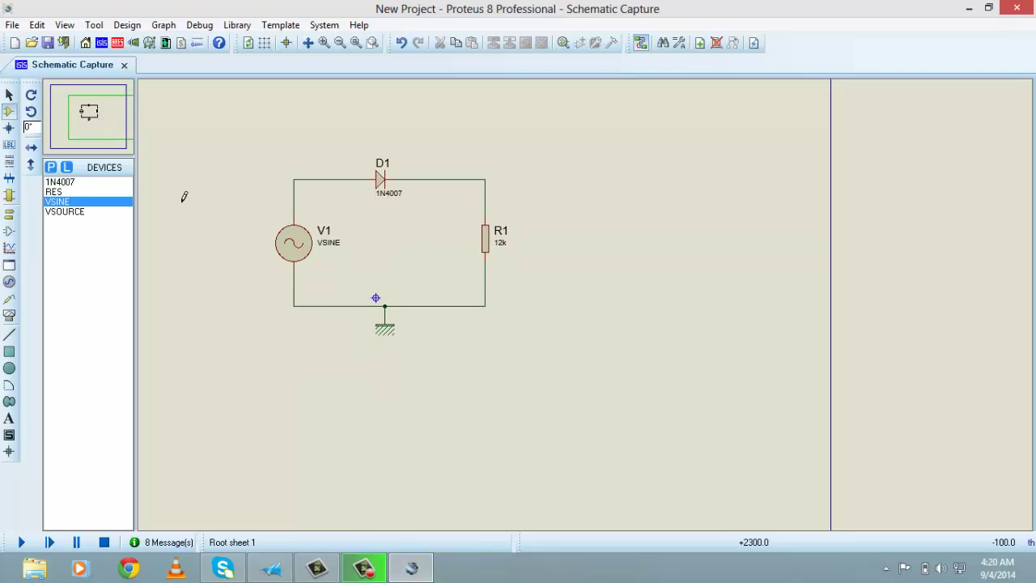
{"action": "left_click", "coordinate": [9, 317]}
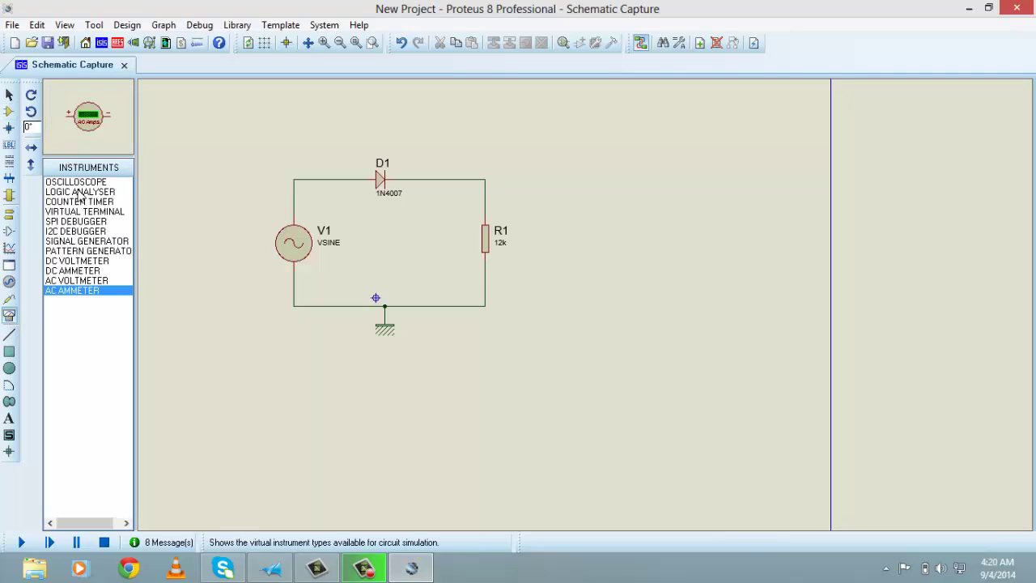
{"action": "left_click", "coordinate": [73, 182]}
{"action": "left_click", "coordinate": [589, 184]}
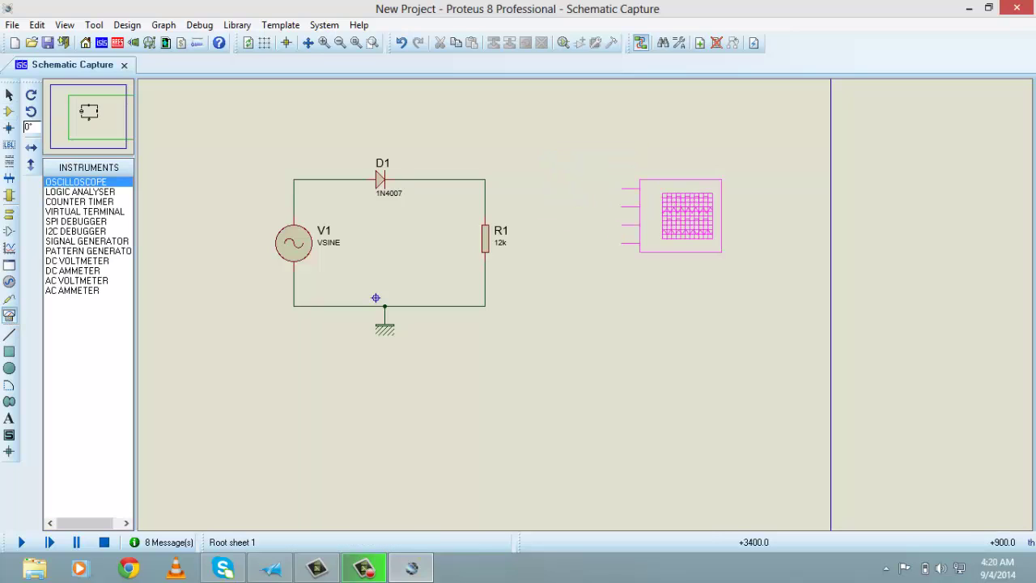
{"action": "left_click", "coordinate": [660, 201]}
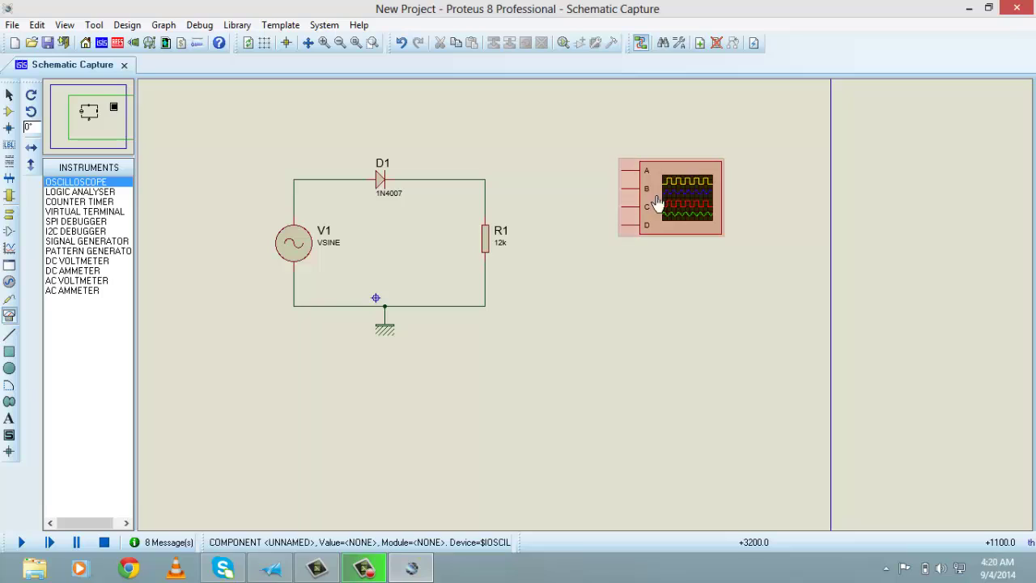
{"action": "left_click", "coordinate": [623, 169]}
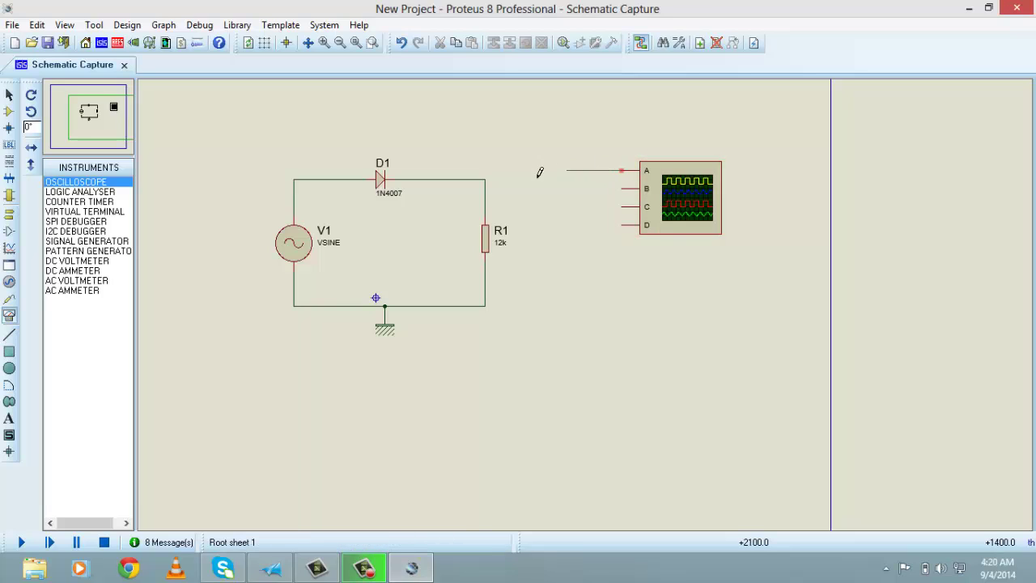
{"action": "left_click", "coordinate": [486, 179]}
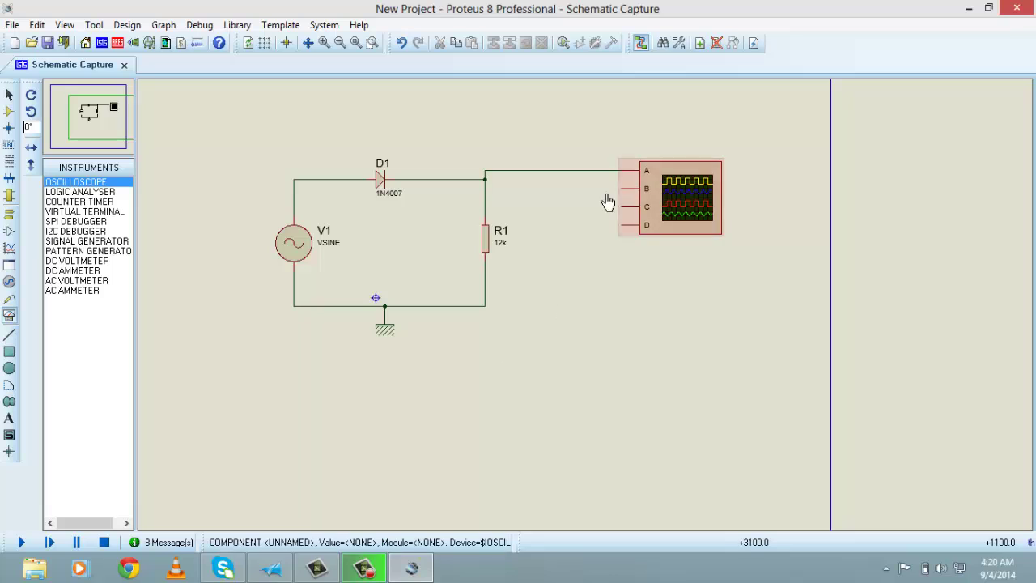
Step: Run the simulation and adjust the oscilloscope to a 5 ms timebase and 20 V on channel A, repositioning the channel A trace
{"action": "left_click", "coordinate": [21, 543]}
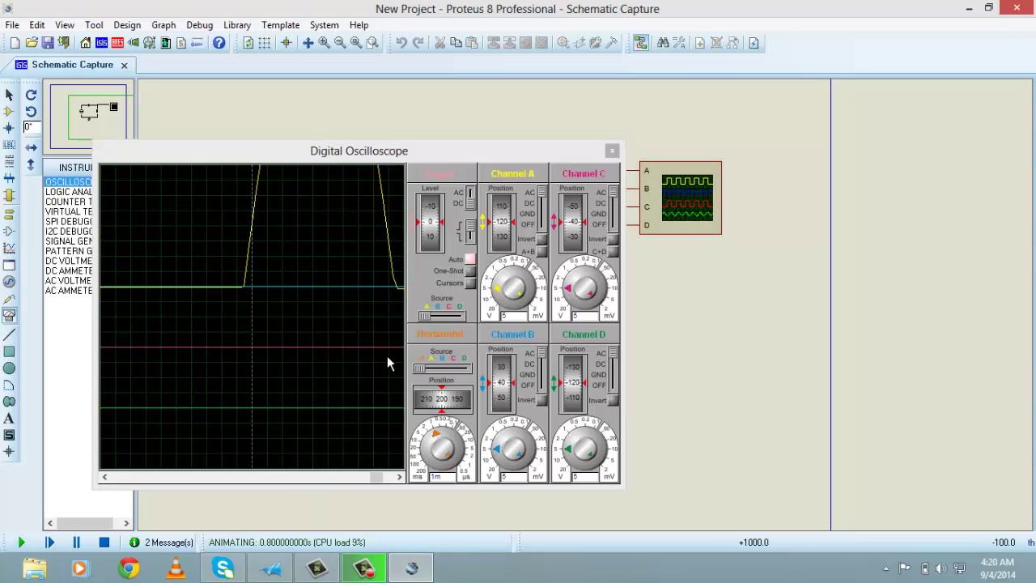
{"action": "left_click", "coordinate": [439, 437]}
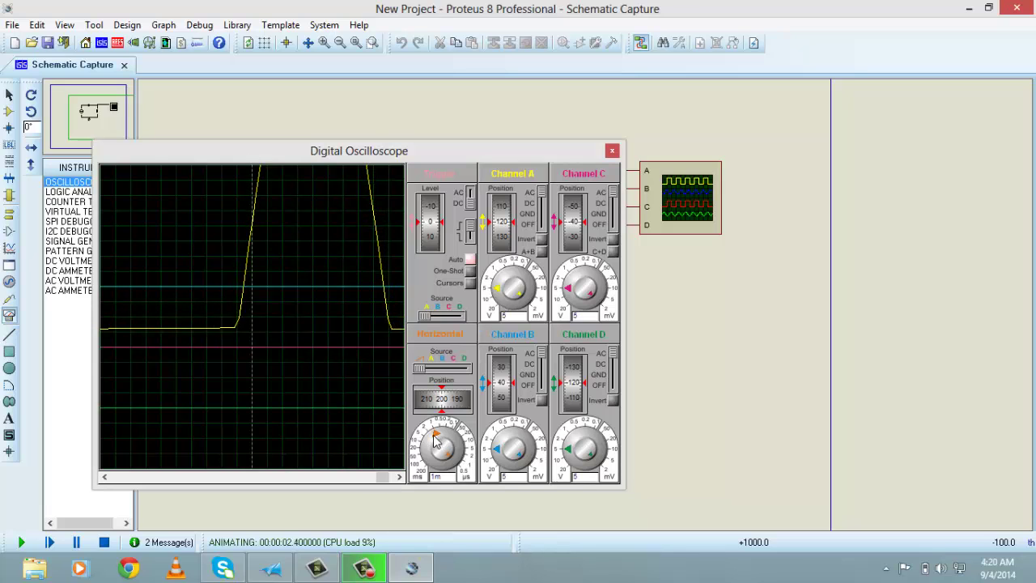
{"action": "left_click", "coordinate": [505, 296]}
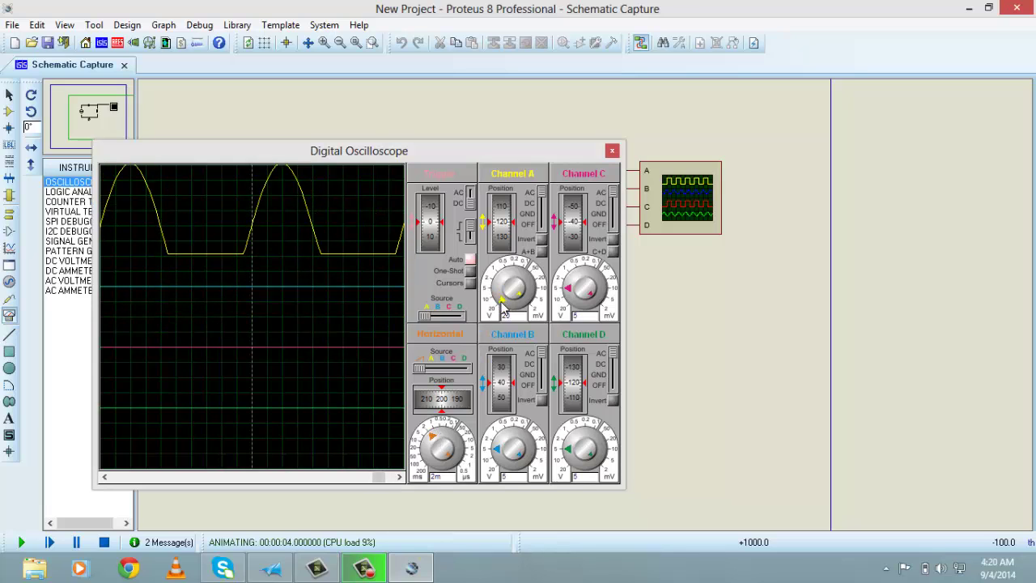
{"action": "mouse_move", "coordinate": [501, 202]}
{"action": "left_mouse_down"}
{"action": "mouse_move", "coordinate": [504, 230]}
{"action": "mouse_move", "coordinate": [508, 204]}
{"action": "left_mouse_up"}
{"action": "left_click_drag", "start_coordinate": [506, 209], "coordinate": [512, 230]}
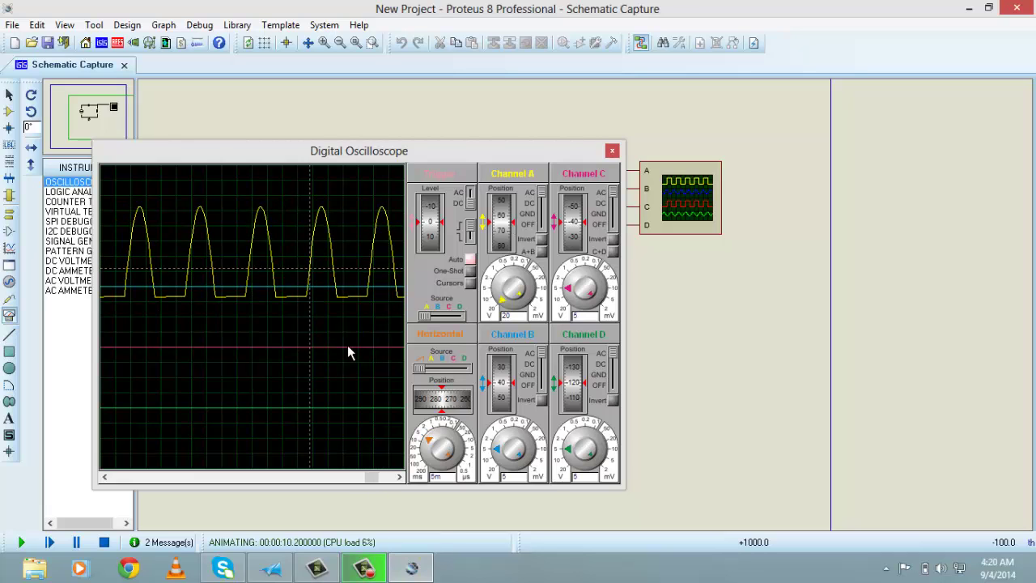
{"action": "scroll", "coordinate": [335, 297], "scroll_direction": "down", "scroll_amount": 1}
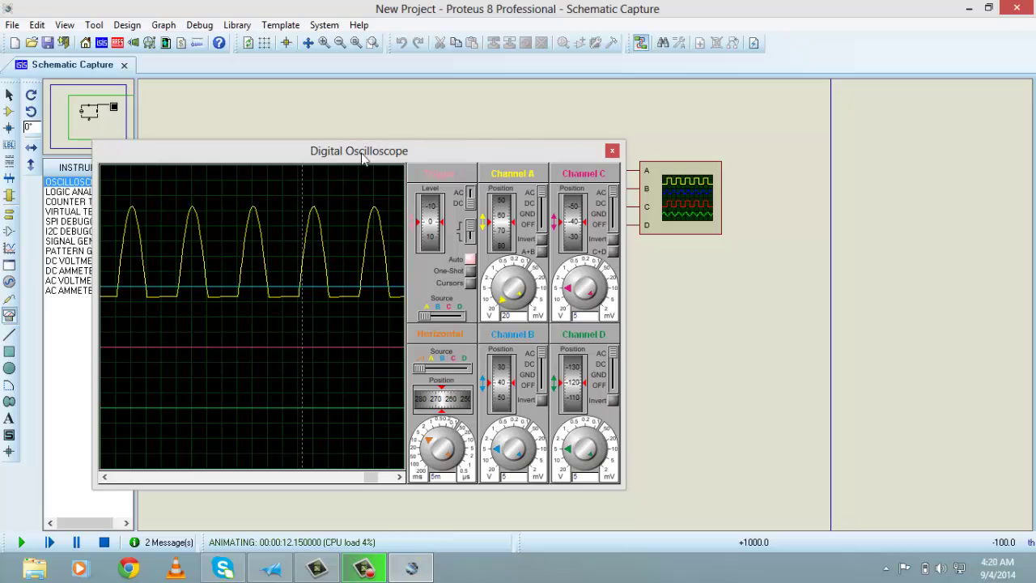
Step: Move the Digital Oscilloscope window around to examine the rectified waveform alongside the circuit
{"action": "left_click_drag", "start_coordinate": [361, 152], "coordinate": [432, 162]}
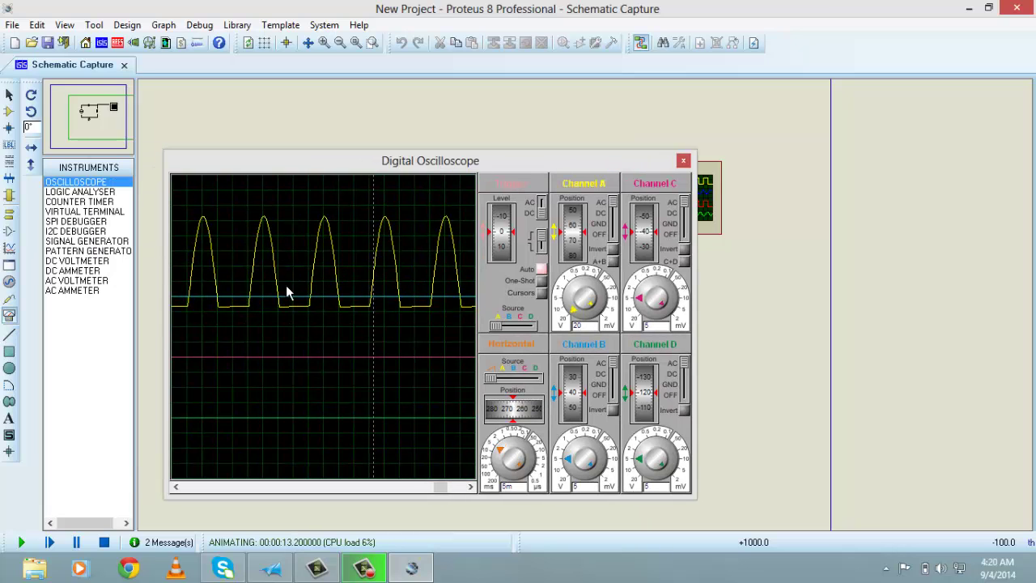
{"action": "left_click_drag", "start_coordinate": [516, 160], "coordinate": [735, 206]}
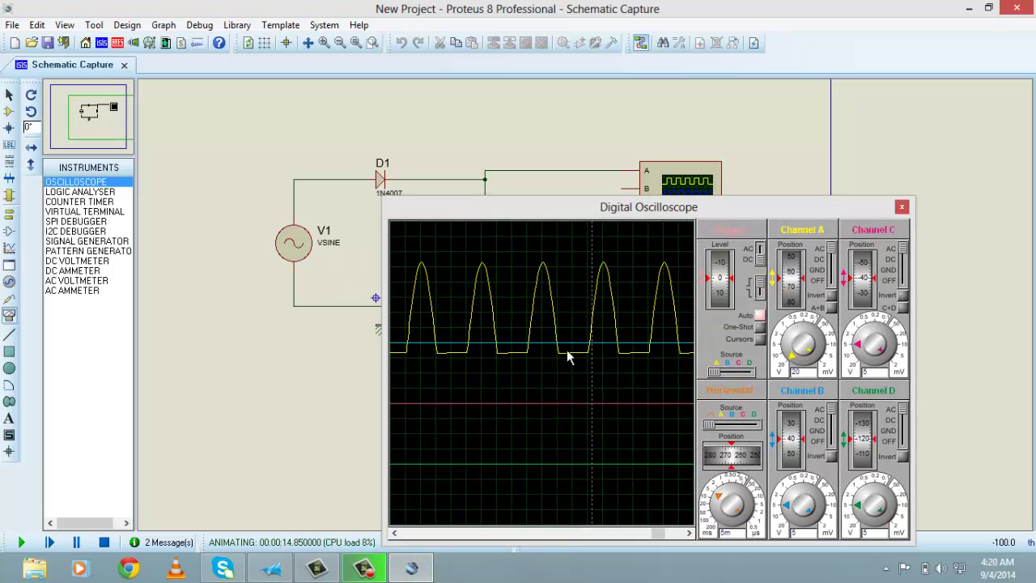
{"action": "left_click_drag", "start_coordinate": [616, 208], "coordinate": [718, 139]}
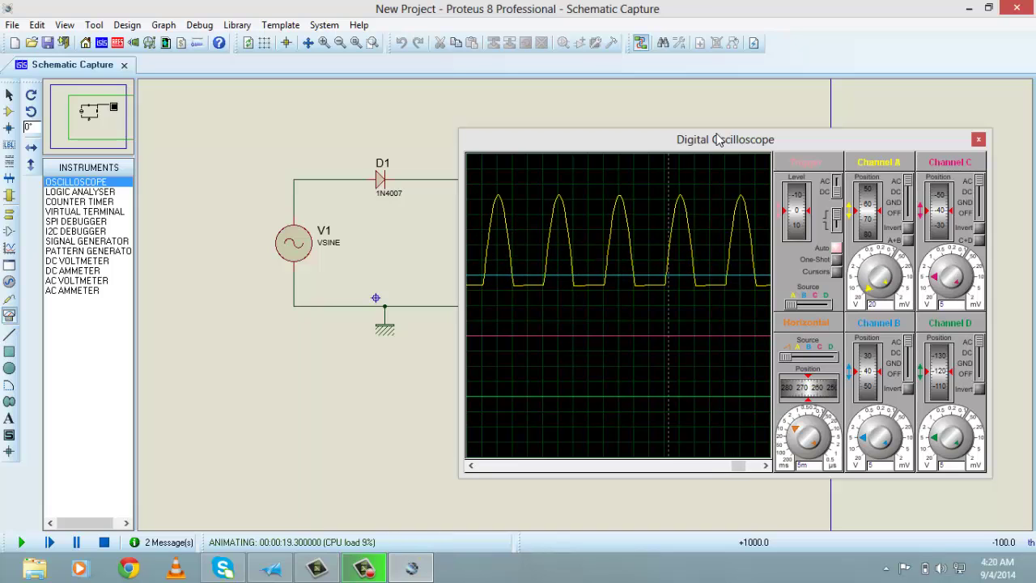
{"action": "left_click_drag", "start_coordinate": [718, 139], "coordinate": [589, 122]}
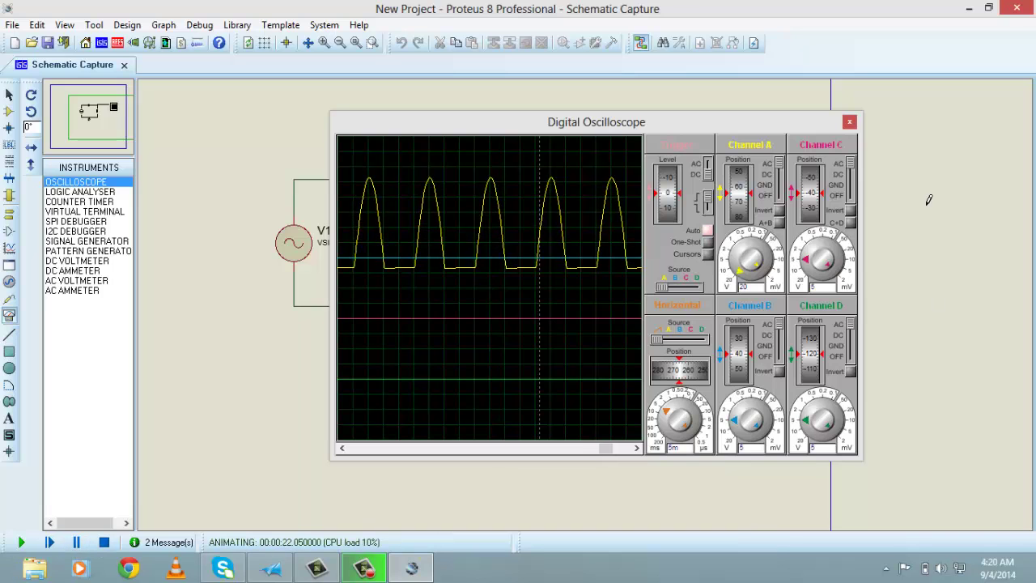
Step: Stop the simulation and delete the oscilloscope together with its wire
{"action": "left_click", "coordinate": [104, 541]}
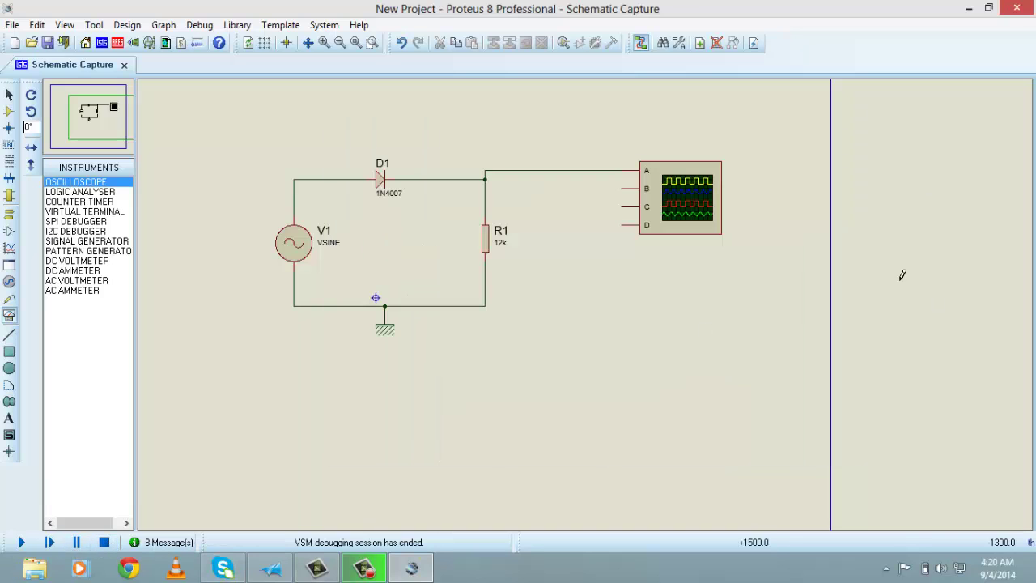
{"action": "right_click", "coordinate": [652, 210]}
{"action": "left_click", "coordinate": [688, 215]}
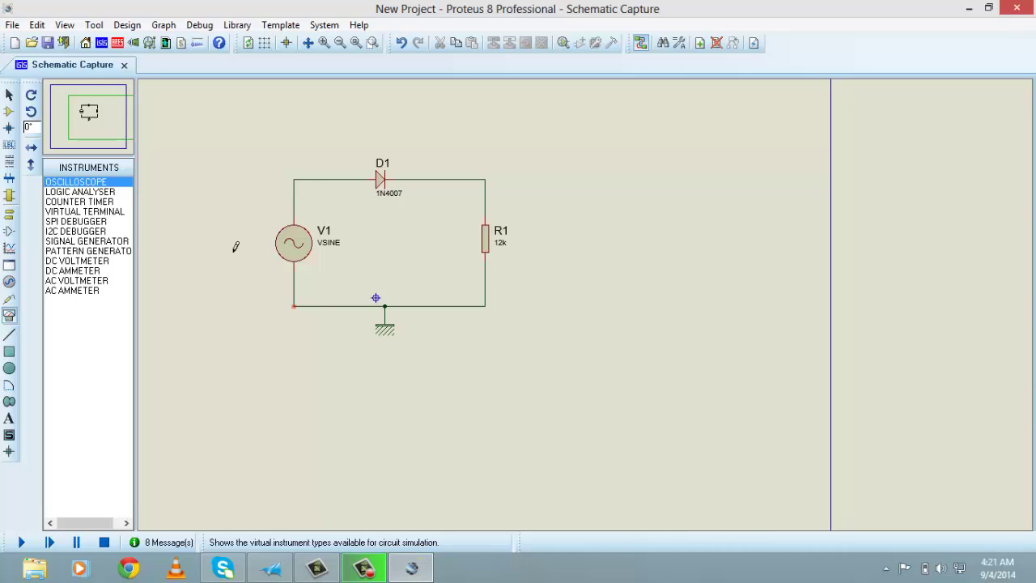
Step: Place a voltage probe above the circuit's upper right corner and wire it to the node between the diode and R1
{"action": "scroll", "coordinate": [313, 206], "scroll_direction": "up", "scroll_amount": 2}
{"action": "left_click", "coordinate": [88, 105]}
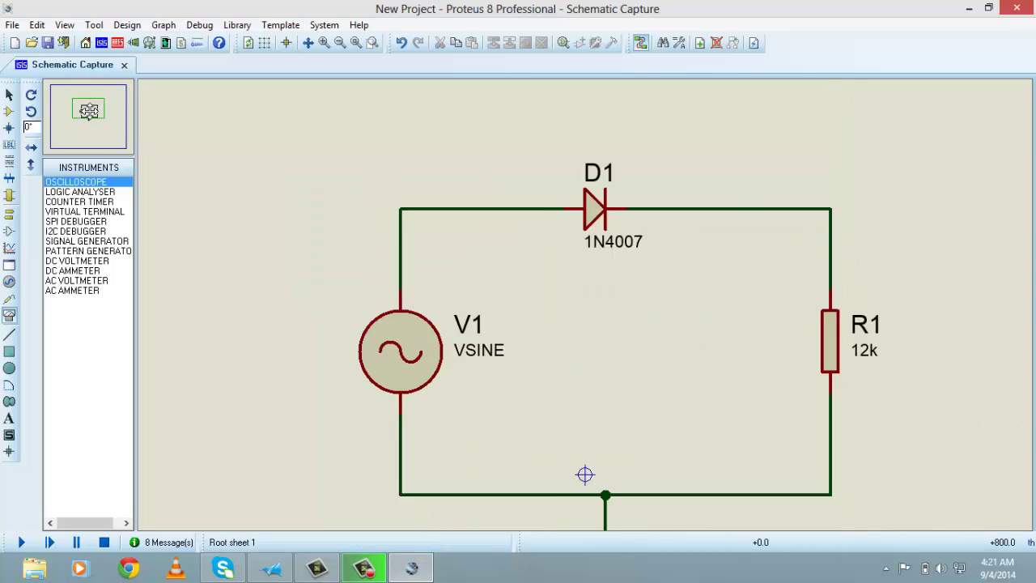
{"action": "scroll", "coordinate": [89, 110], "scroll_direction": "down", "scroll_amount": 2}
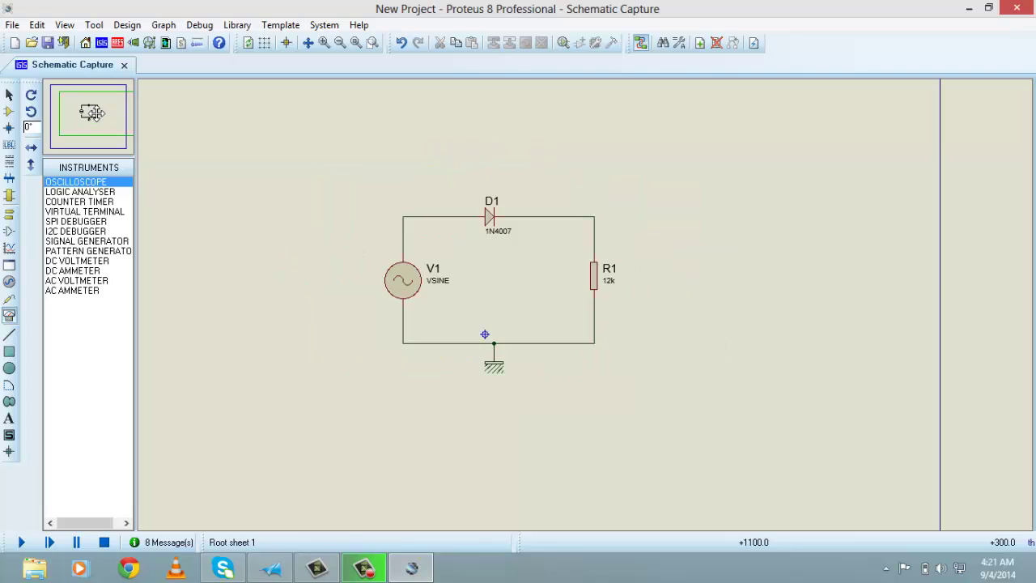
{"action": "left_click", "coordinate": [91, 112]}
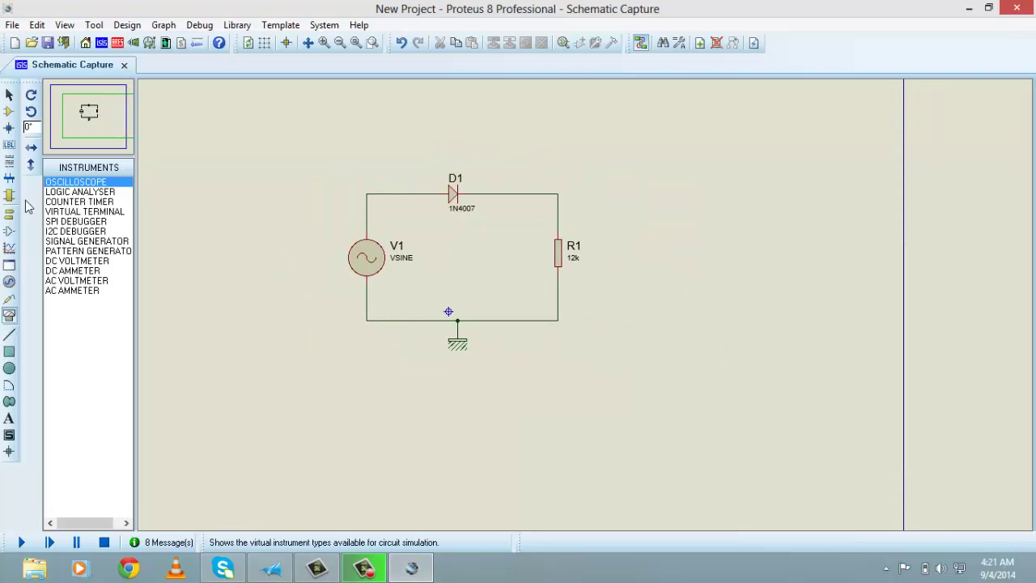
{"action": "left_click", "coordinate": [9, 306]}
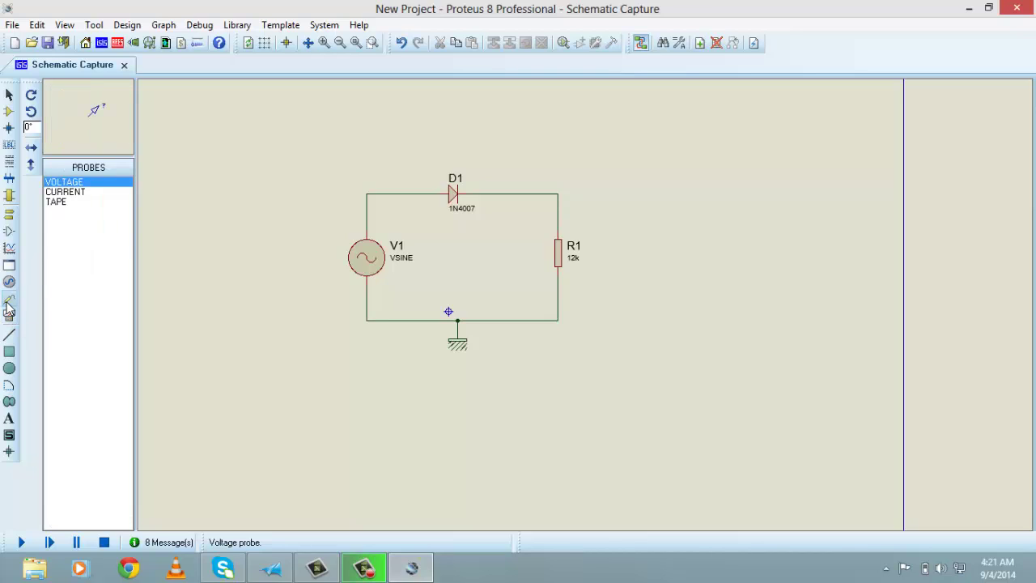
{"action": "left_click", "coordinate": [68, 192]}
{"action": "left_click", "coordinate": [72, 183]}
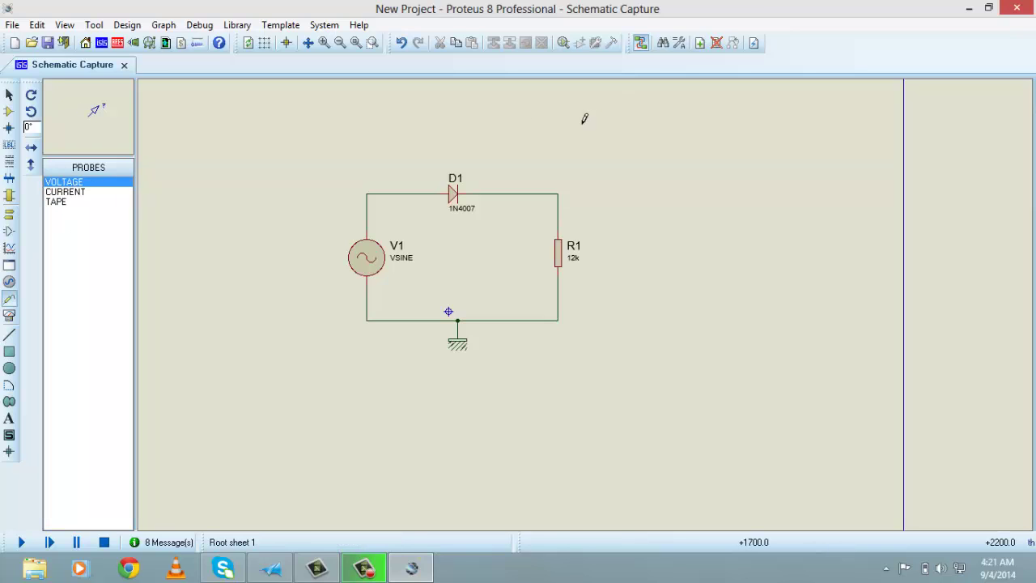
{"action": "scroll", "coordinate": [560, 164], "scroll_direction": "up", "scroll_amount": 1}
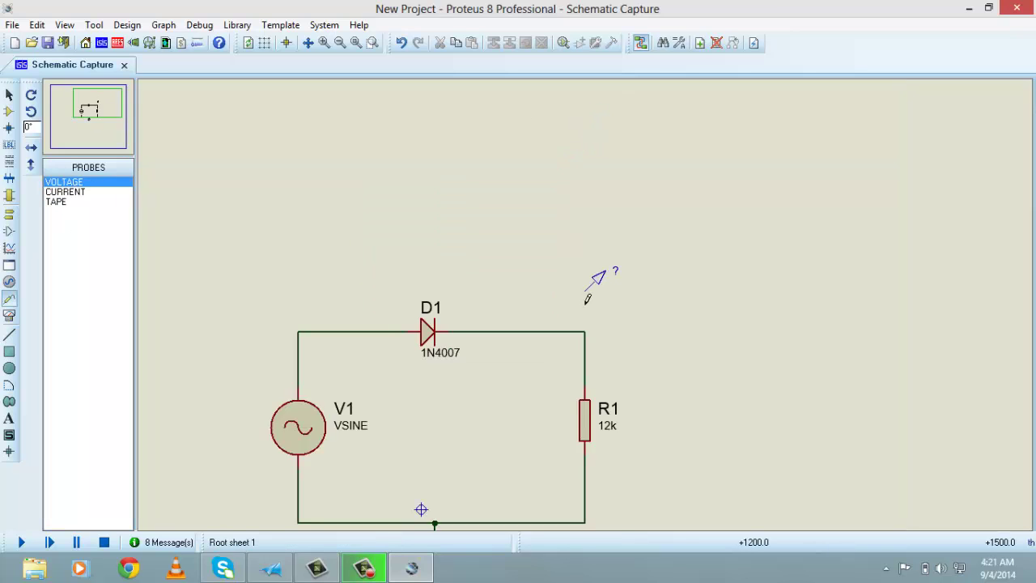
{"action": "left_click", "coordinate": [88, 96]}
{"action": "left_click", "coordinate": [94, 112]}
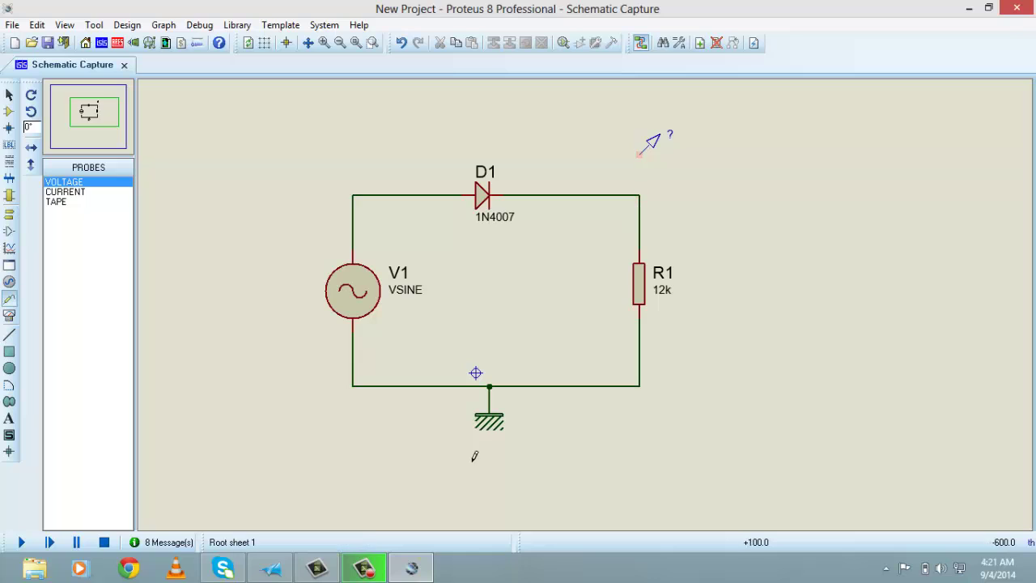
{"action": "left_click", "coordinate": [640, 154]}
{"action": "left_click", "coordinate": [639, 194]}
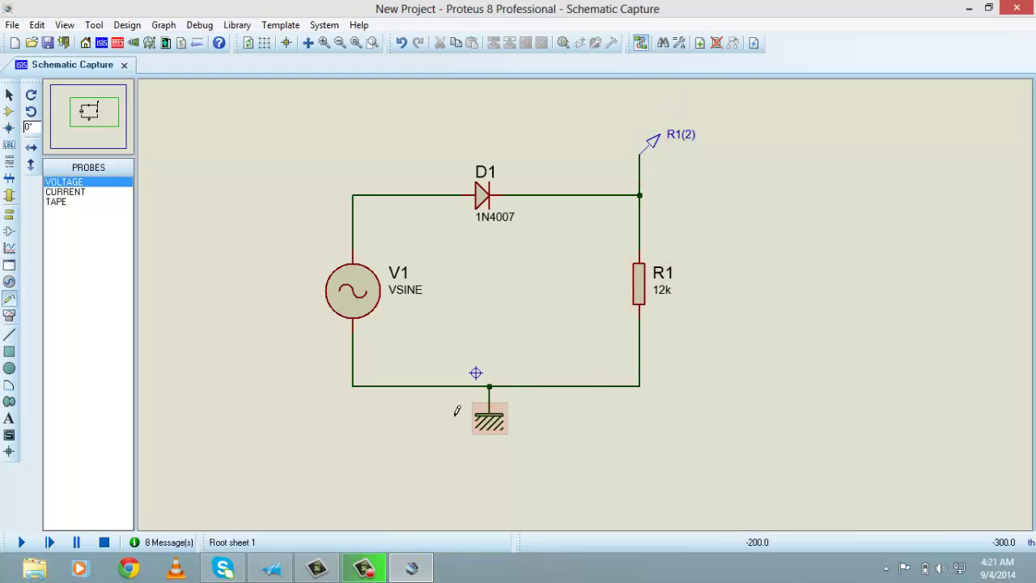
Step: Place a wide analogue graph in the empty area below the rectifier circuit
{"action": "left_click", "coordinate": [111, 105]}
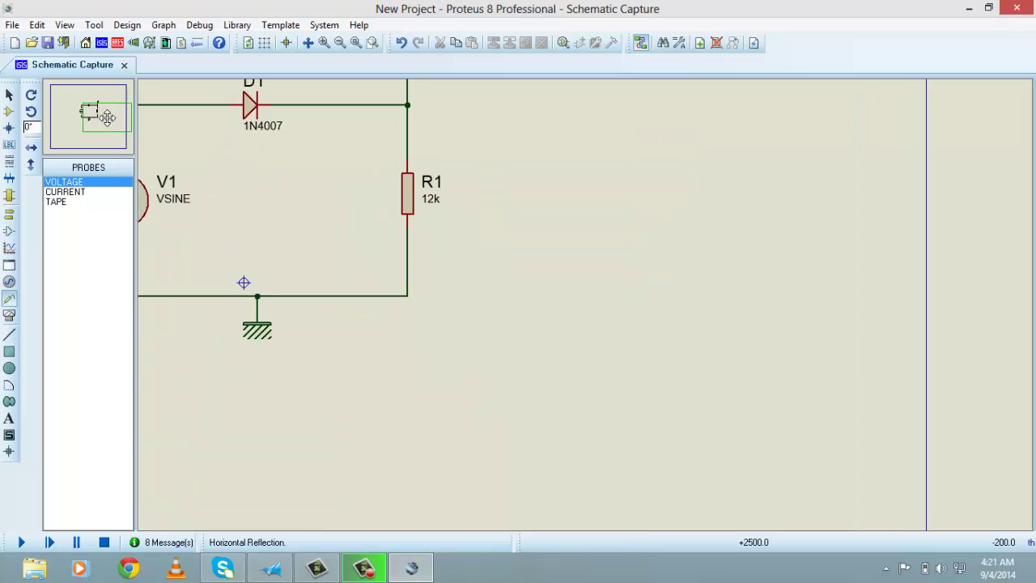
{"action": "scroll", "coordinate": [88, 110], "scroll_direction": "down", "scroll_amount": 1}
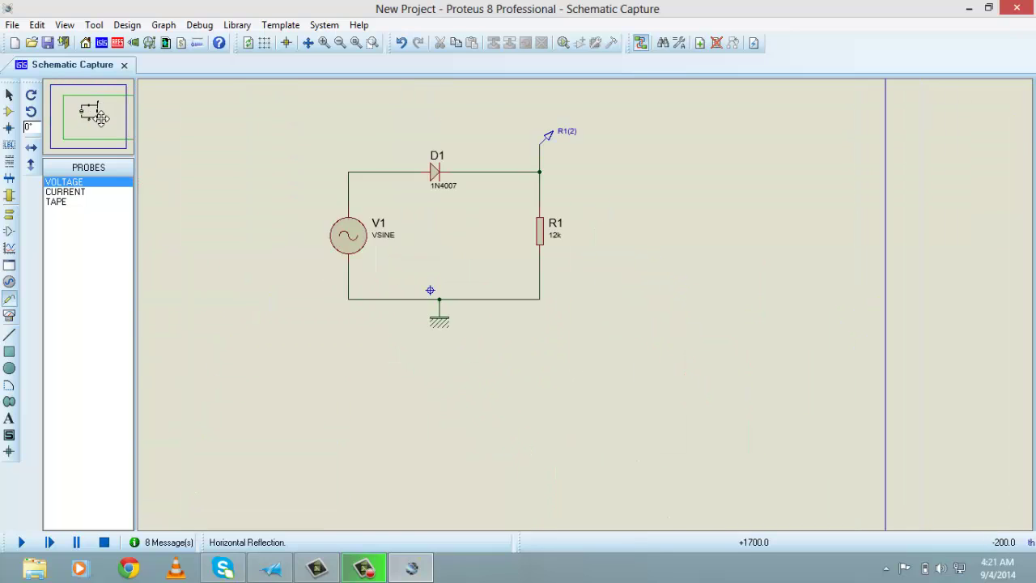
{"action": "left_click_drag", "start_coordinate": [101, 119], "coordinate": [108, 121]}
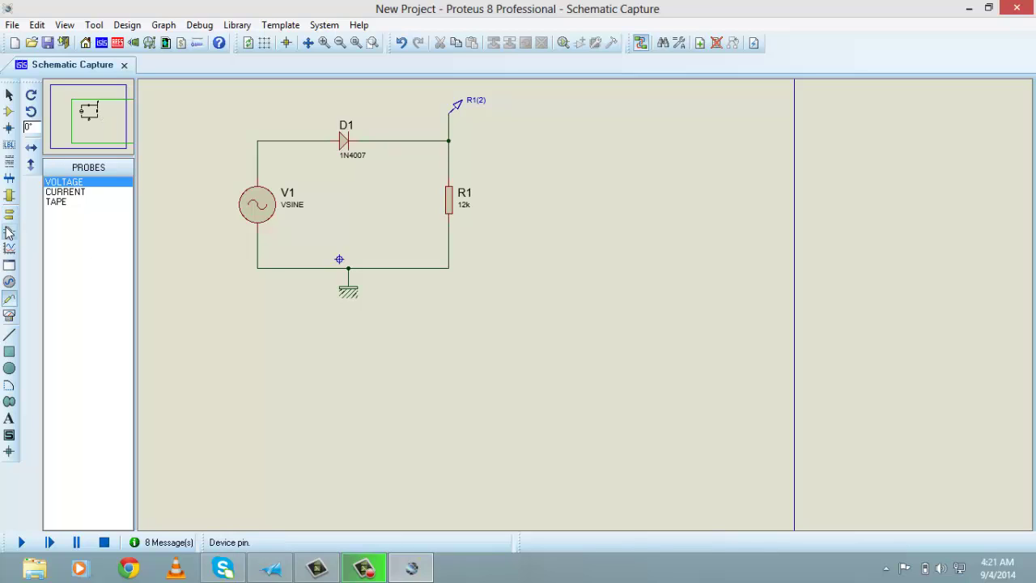
{"action": "left_click", "coordinate": [9, 232]}
{"action": "left_click", "coordinate": [9, 212]}
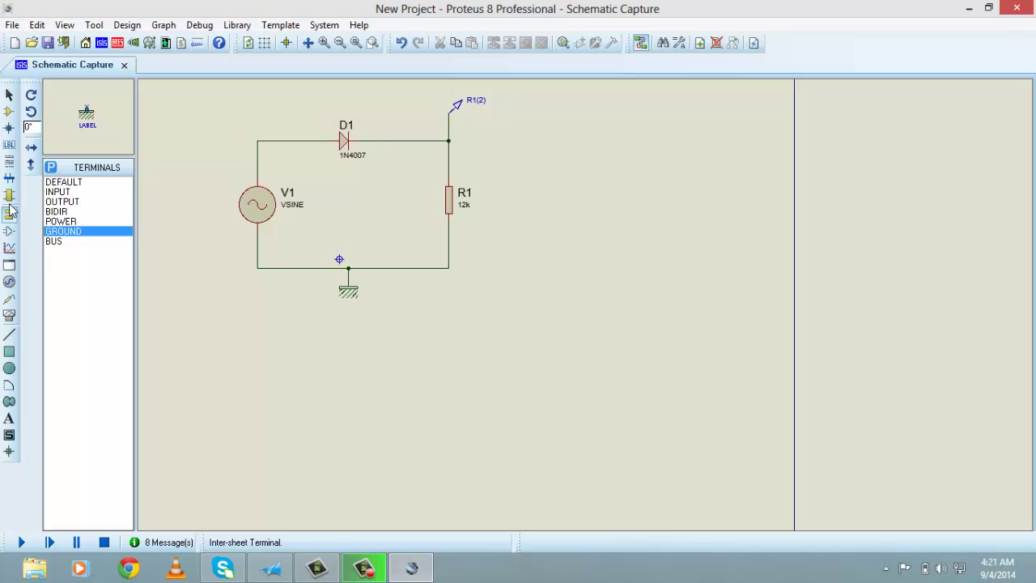
{"action": "left_click", "coordinate": [10, 256]}
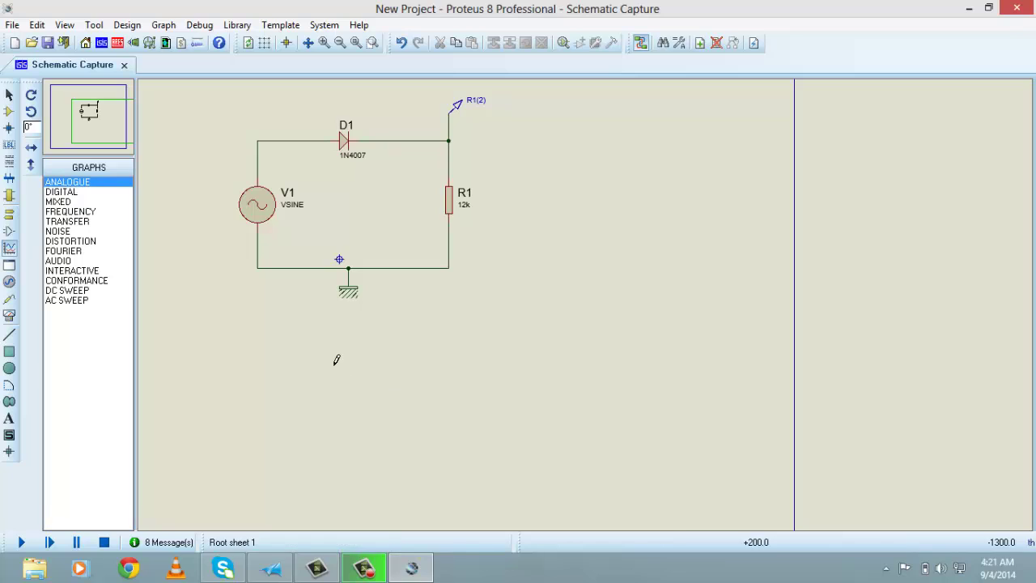
{"action": "mouse_move", "coordinate": [295, 334]}
{"action": "left_mouse_down"}
{"action": "mouse_move", "coordinate": [309, 388]}
{"action": "mouse_move", "coordinate": [500, 420]}
{"action": "mouse_move", "coordinate": [704, 426]}
{"action": "mouse_move", "coordinate": [735, 442]}
{"action": "mouse_move", "coordinate": [723, 437]}
{"action": "left_mouse_up"}
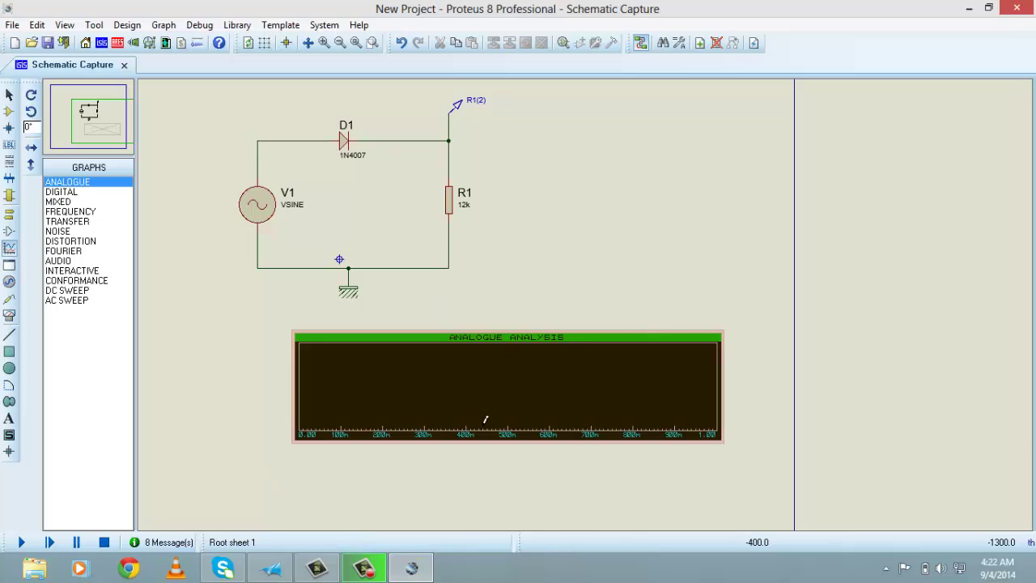
Step: Add the R1(2) voltage probe to the analogue graph as a trace
{"action": "left_click", "coordinate": [459, 115]}
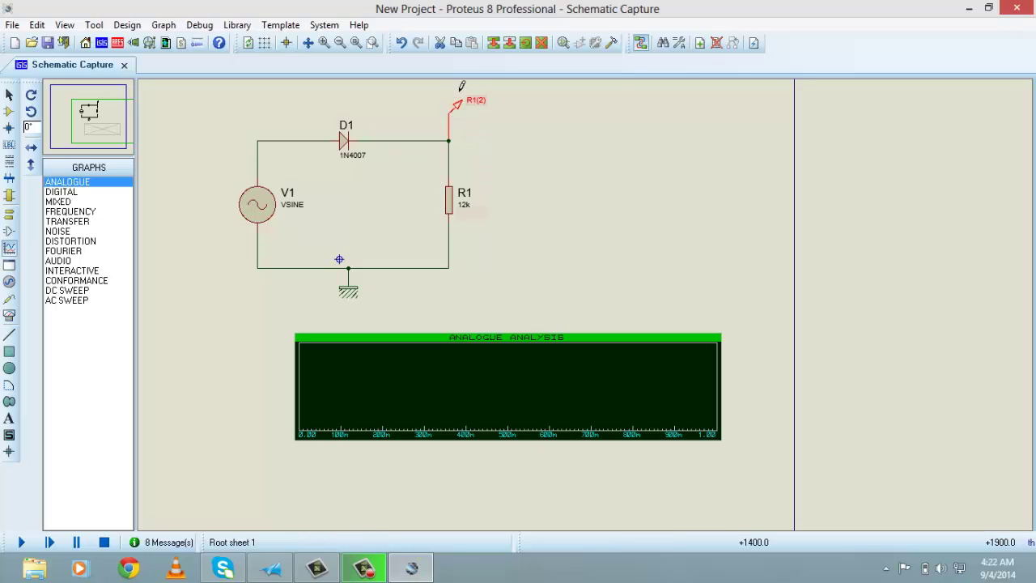
{"action": "mouse_move", "coordinate": [458, 105]}
{"action": "left_mouse_down"}
{"action": "mouse_move", "coordinate": [546, 135]}
{"action": "mouse_move", "coordinate": [557, 178]}
{"action": "mouse_move", "coordinate": [547, 237]}
{"action": "mouse_move", "coordinate": [556, 309]}
{"action": "mouse_move", "coordinate": [474, 391]}
{"action": "mouse_move", "coordinate": [482, 397]}
{"action": "left_mouse_up"}
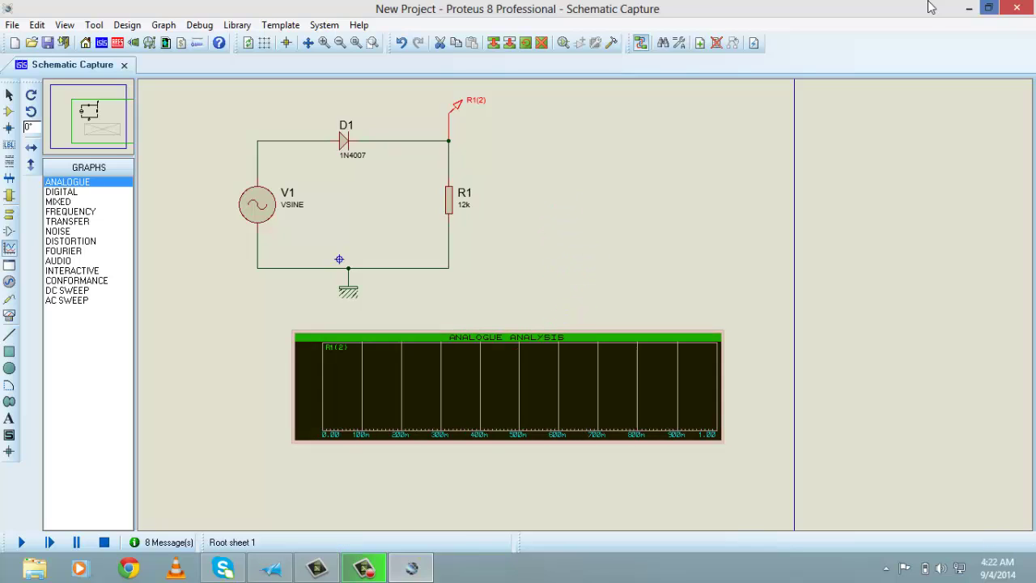
{"action": "left_click", "coordinate": [367, 350]}
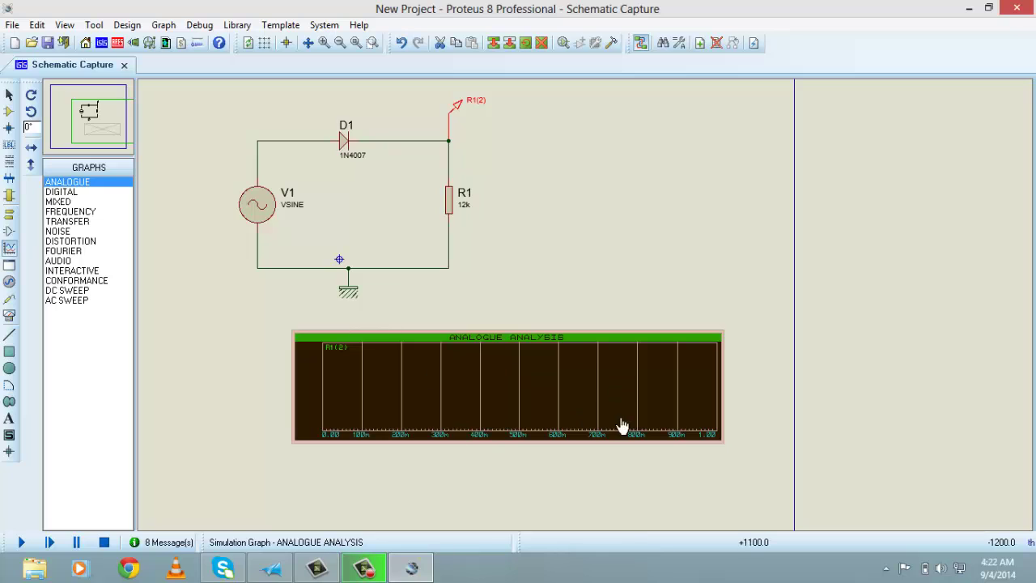
{"action": "left_click", "coordinate": [445, 374]}
{"action": "right_click", "coordinate": [446, 372]}
{"action": "right_click", "coordinate": [392, 376]}
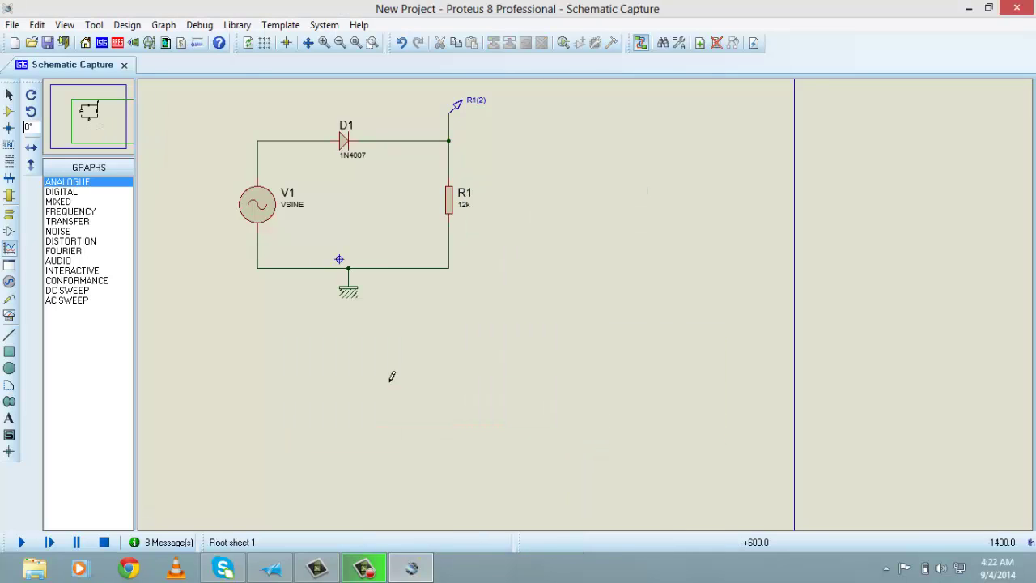
{"action": "key", "text": "ctrl+z"}
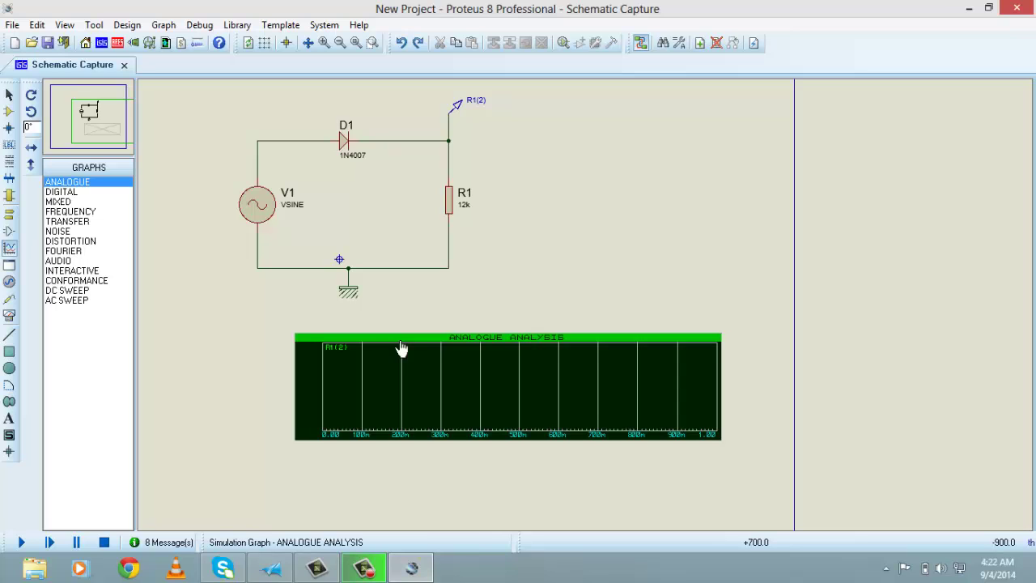
Step: Simulate the analogue graph and enlarge it upward and to the right, beyond the sheet border
{"action": "right_click", "coordinate": [484, 380]}
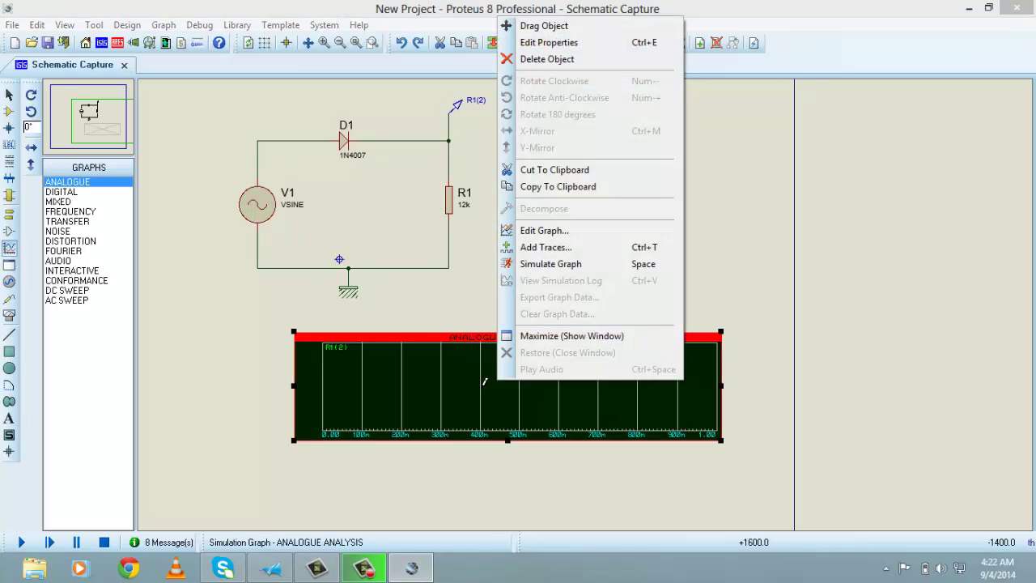
{"action": "left_click", "coordinate": [540, 267]}
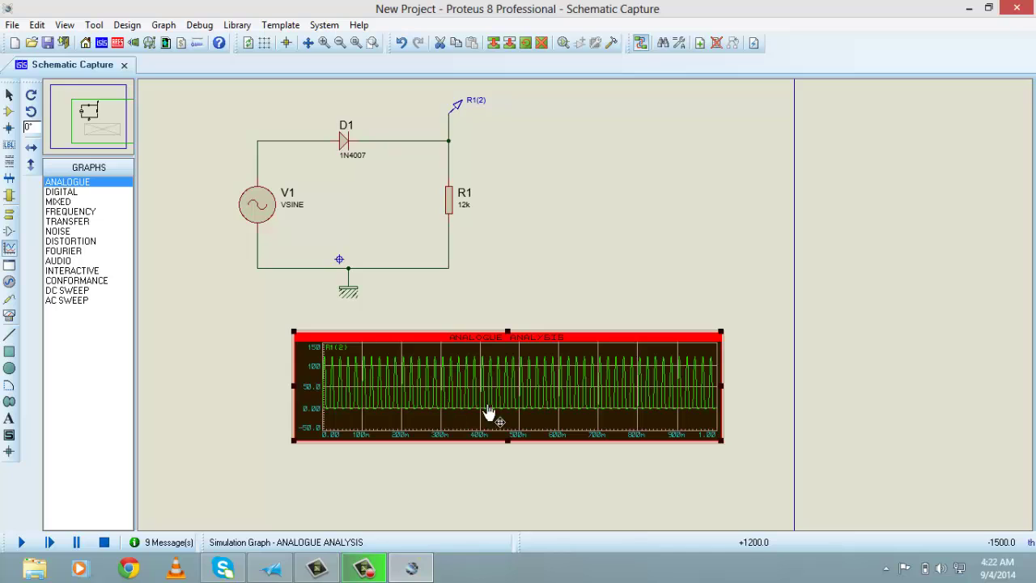
{"action": "left_click_drag", "start_coordinate": [508, 331], "coordinate": [508, 232]}
{"action": "left_click_drag", "start_coordinate": [719, 336], "coordinate": [939, 336]}
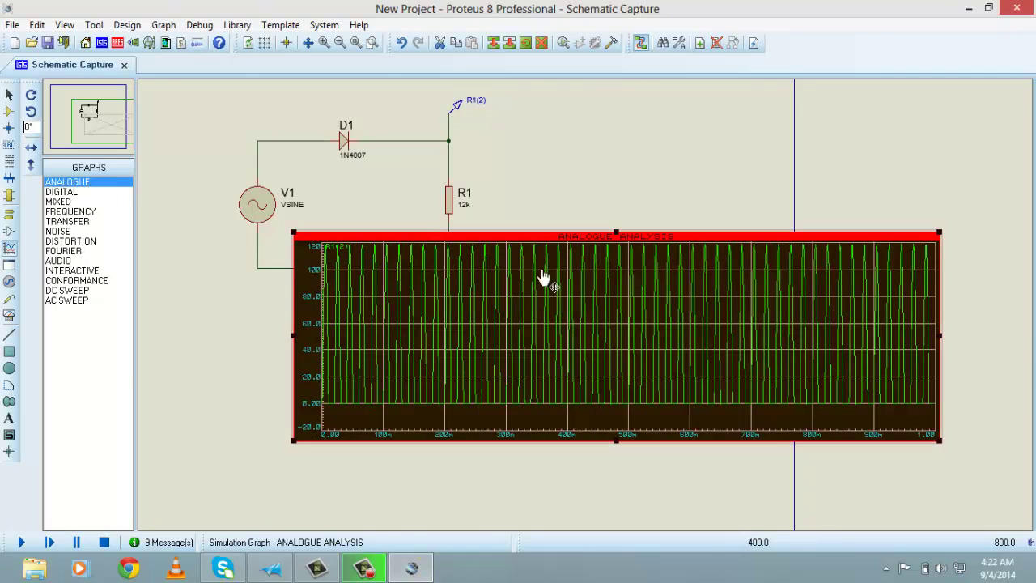
Step: View the rectified waveform in the maximized graph window and return to the schematic
{"action": "left_click", "coordinate": [622, 234]}
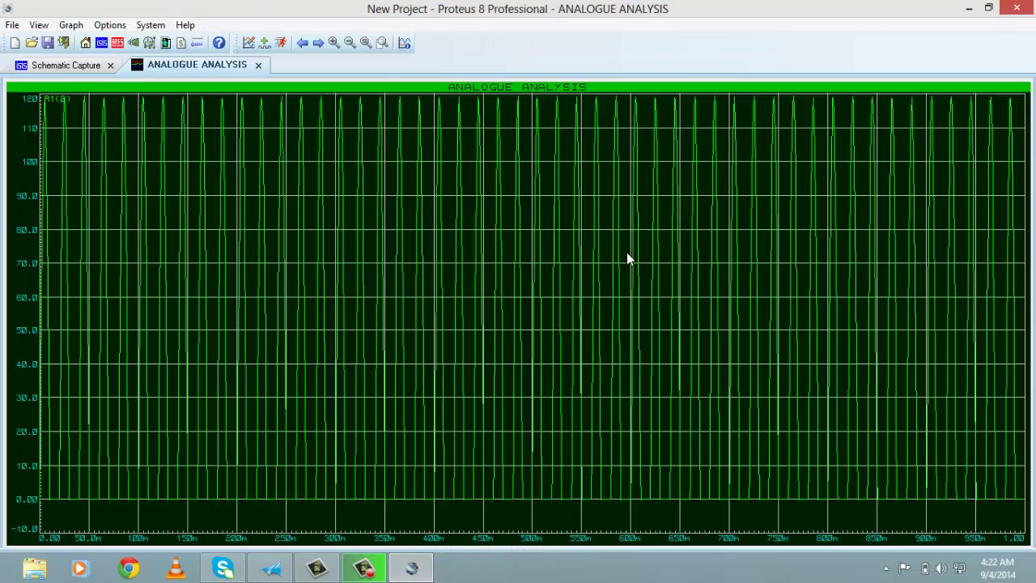
{"action": "left_click", "coordinate": [577, 89]}
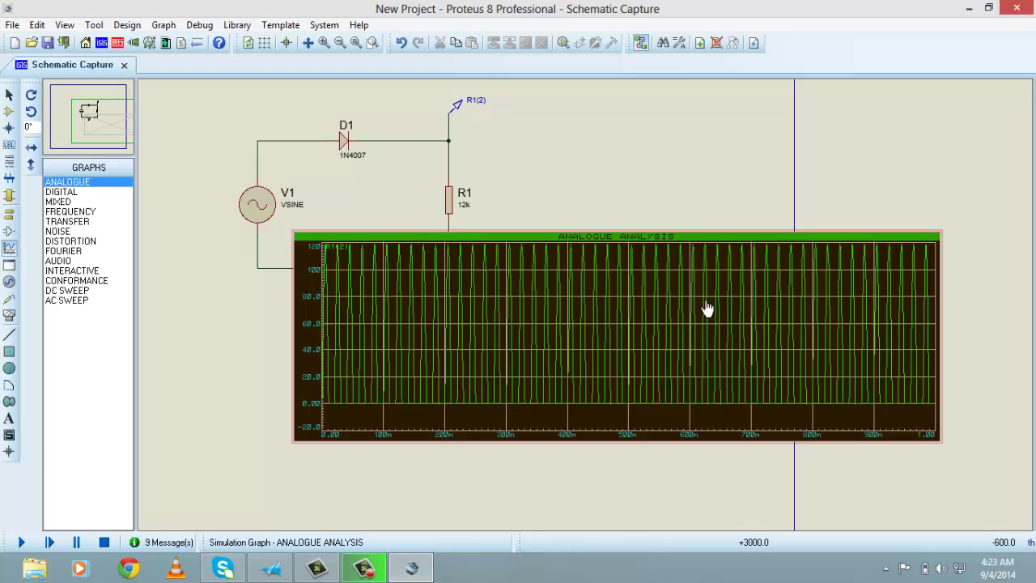
{"action": "right_click", "coordinate": [576, 297]}
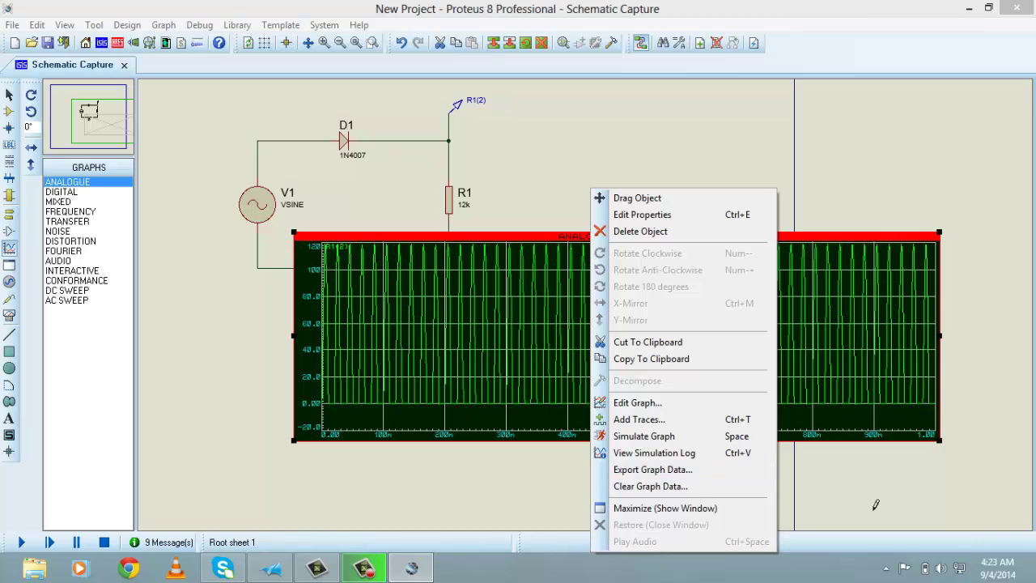
{"action": "key", "text": "Delete"}
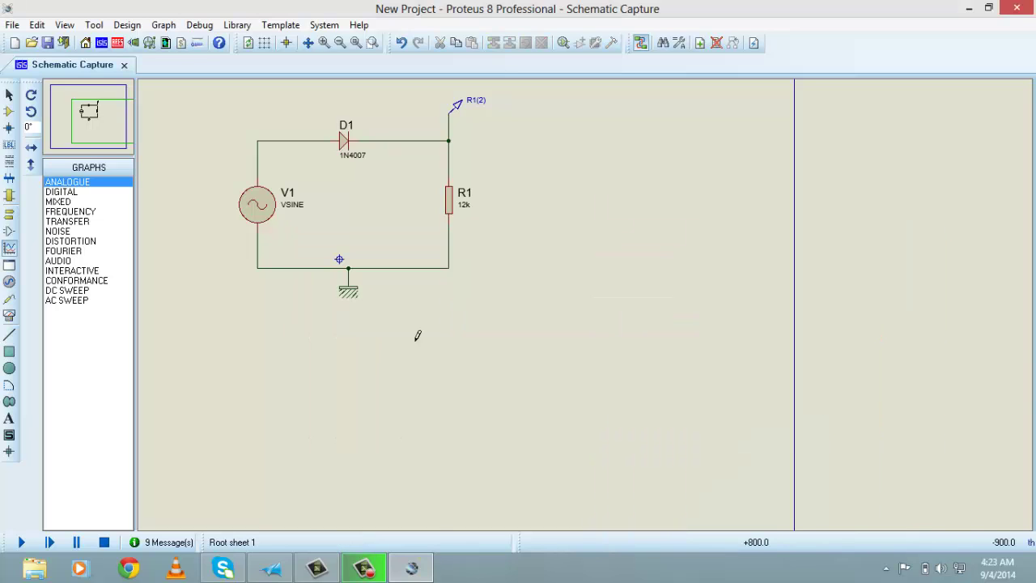
{"action": "key", "text": "ctrl+z"}
Step: Set the analogue graph's stop time to 60 ms and resimulate it
{"action": "right_click", "coordinate": [483, 417]}
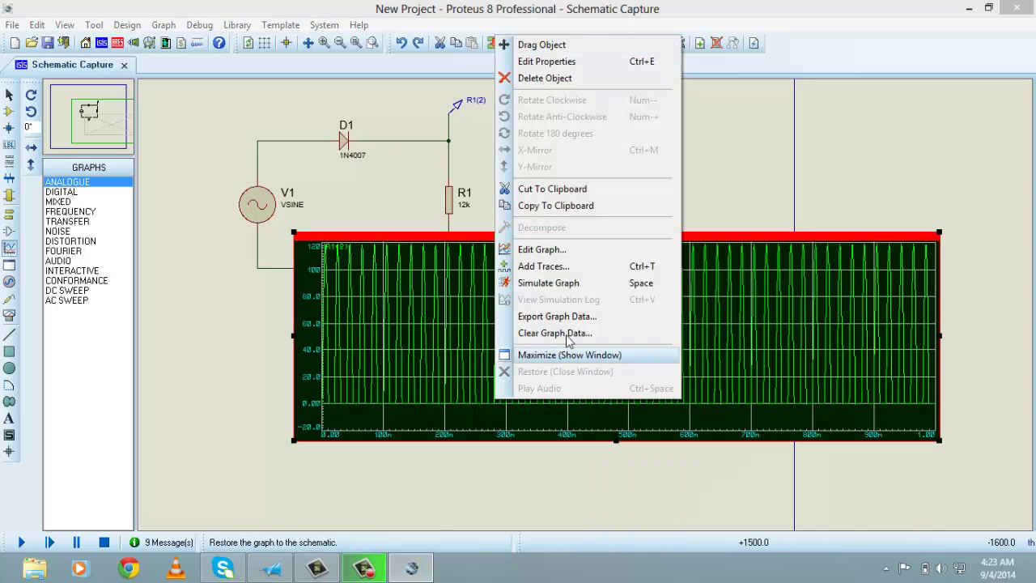
{"action": "left_click", "coordinate": [538, 251]}
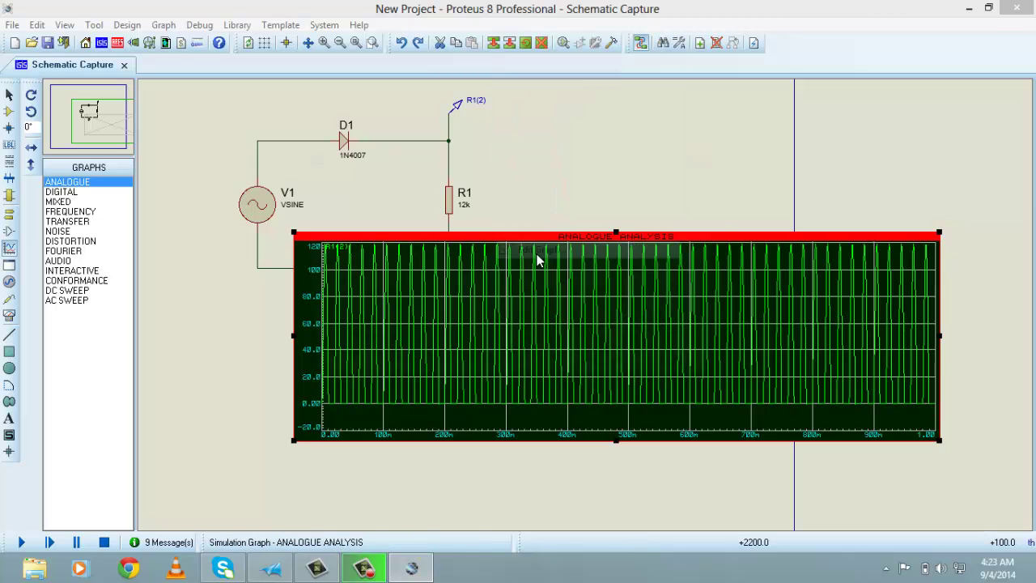
{"action": "left_click", "coordinate": [403, 226]}
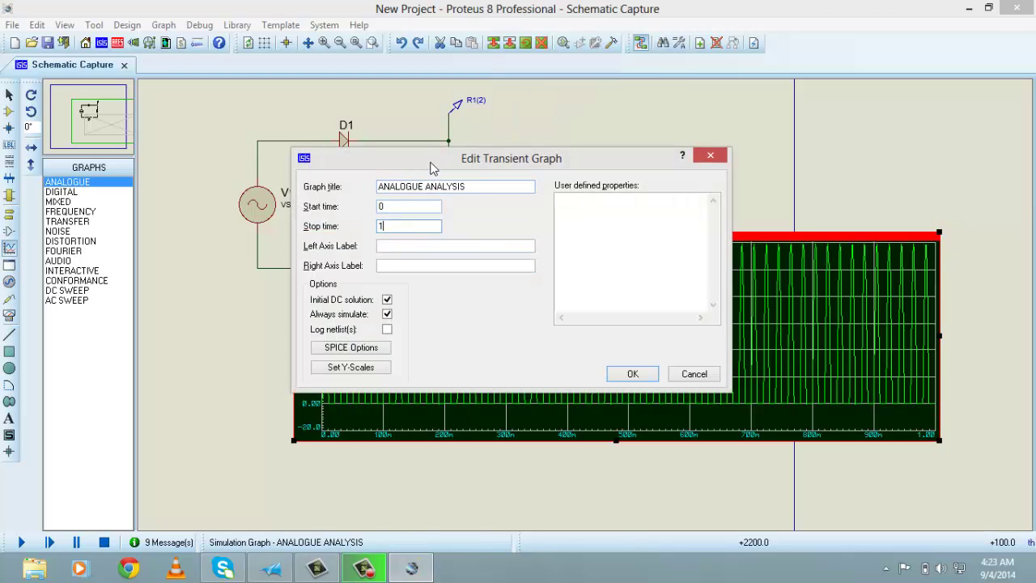
{"action": "left_click_drag", "start_coordinate": [431, 168], "coordinate": [506, 174]}
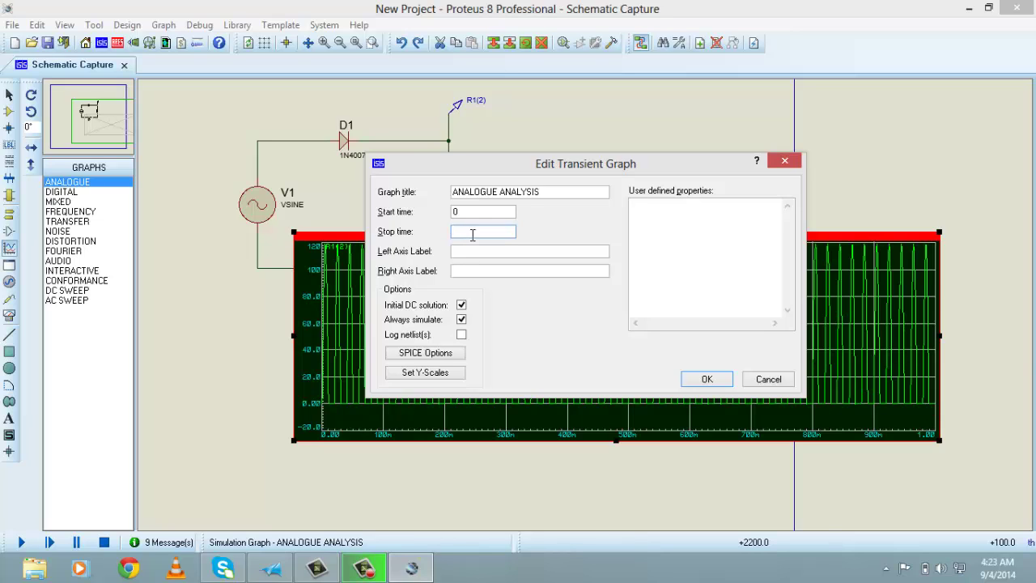
{"action": "left_click", "coordinate": [707, 378]}
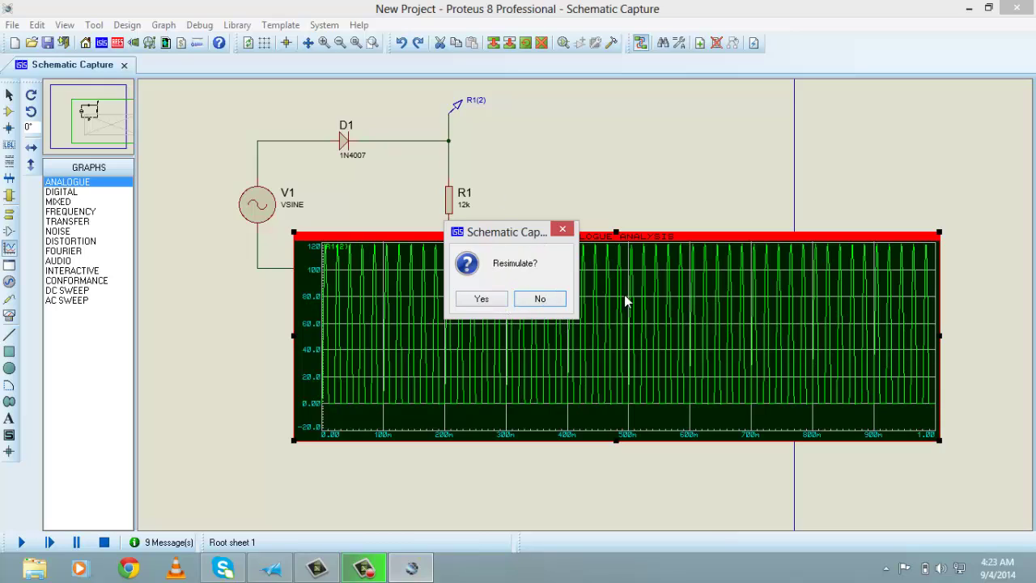
{"action": "left_click_drag", "start_coordinate": [518, 246], "coordinate": [553, 245]}
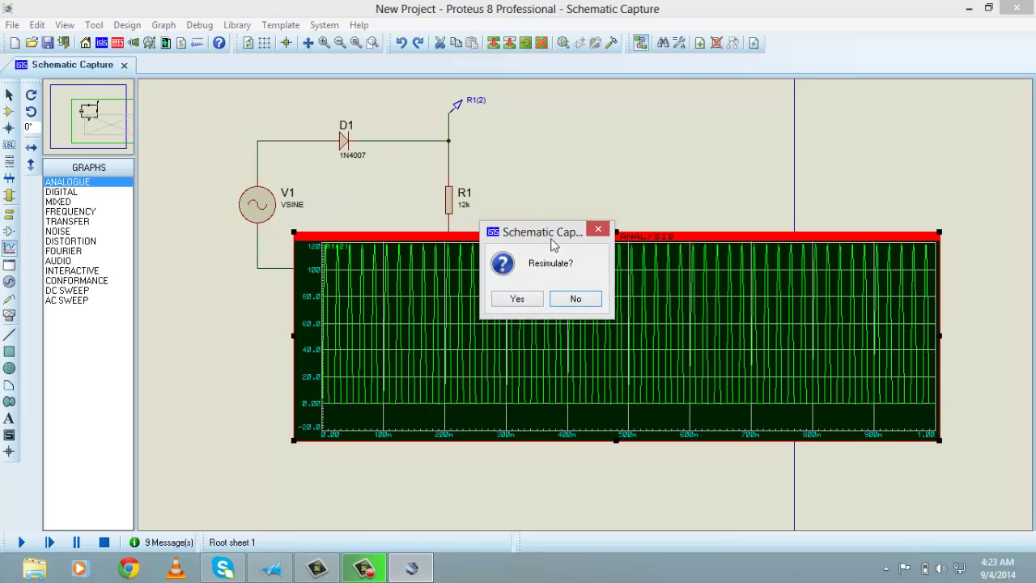
{"action": "left_click", "coordinate": [518, 299]}
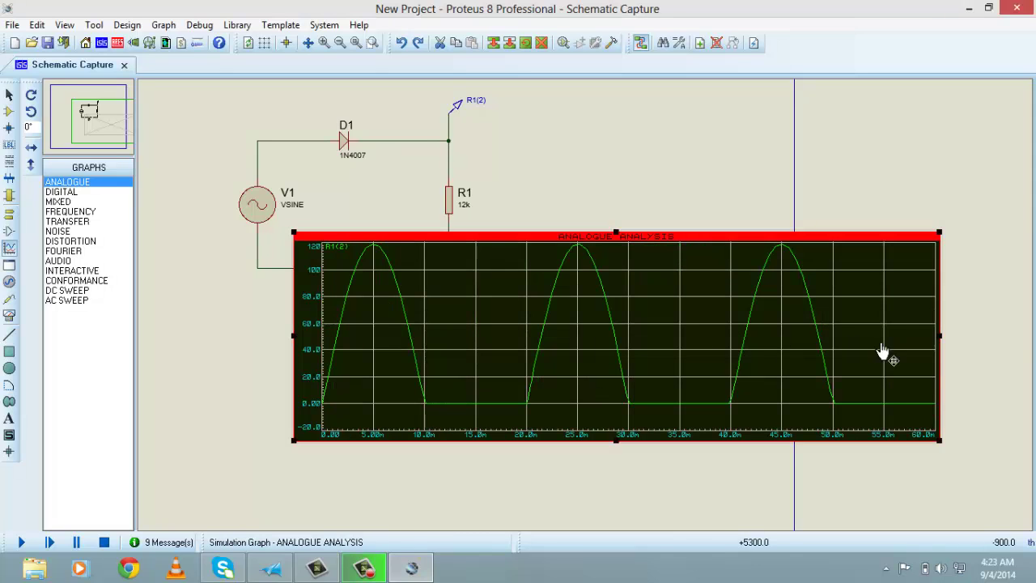